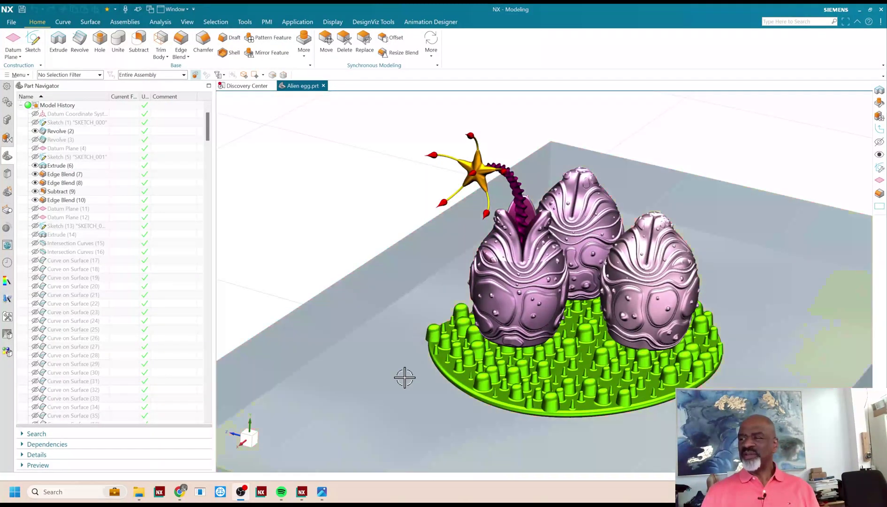
Orbit the three eggs to view them from below and place the alien-egg reference photo beside the model
middle_drag(333, 255, 384, 299)
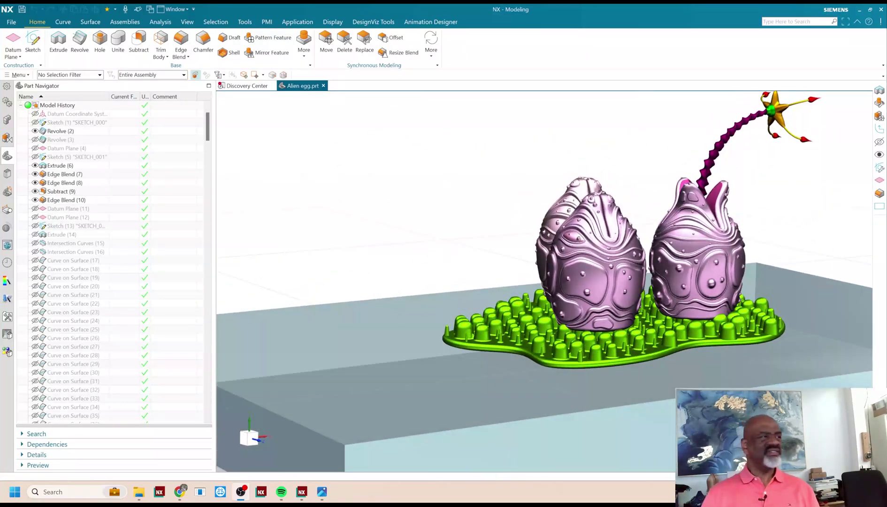
click(322, 491)
mouse_move(253, 84)
mouse_down()
mouse_move(258, 71)
mouse_move(242, 74)
mouse_up()
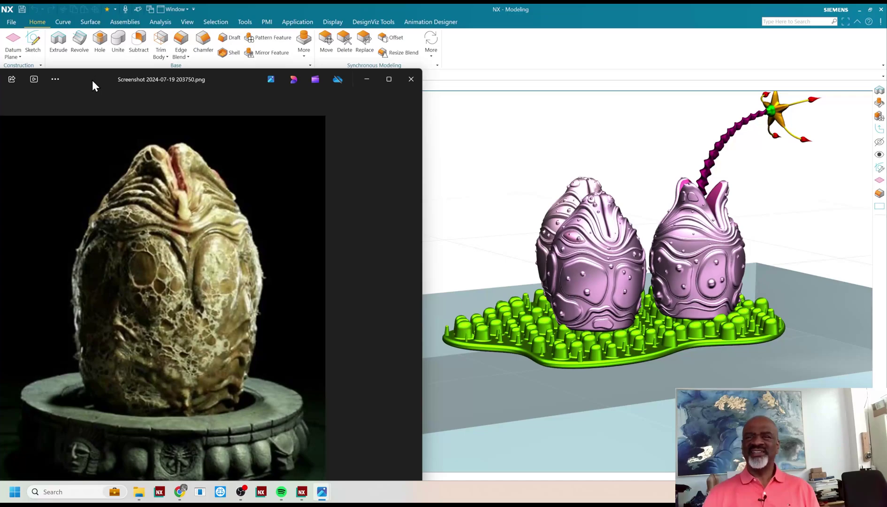
Arrange the alien-egg photo and the alien-creature reference image side by side for comparison
drag(92, 84, 74, 90)
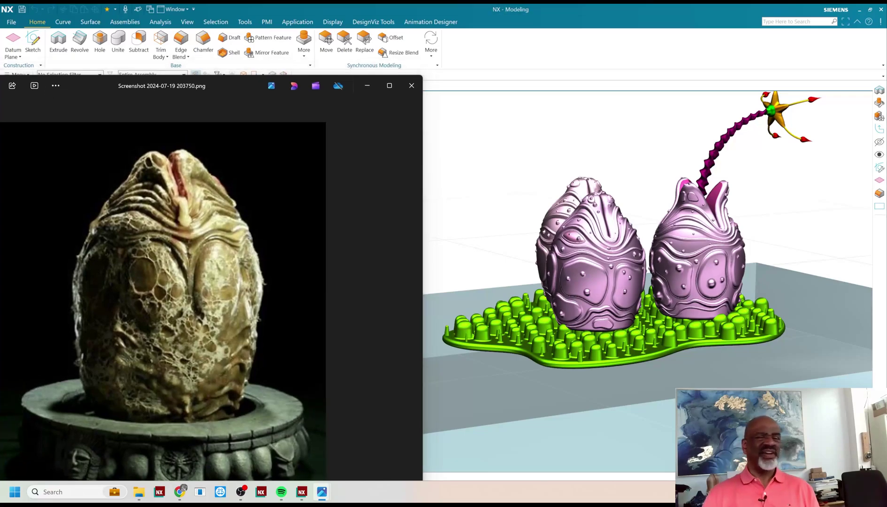
drag(14, 126, 48, 106)
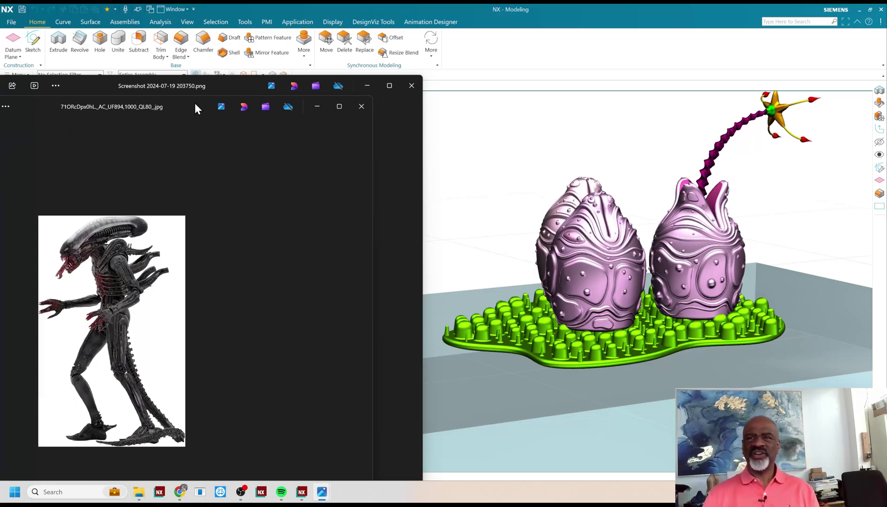
drag(196, 107, 51, 89)
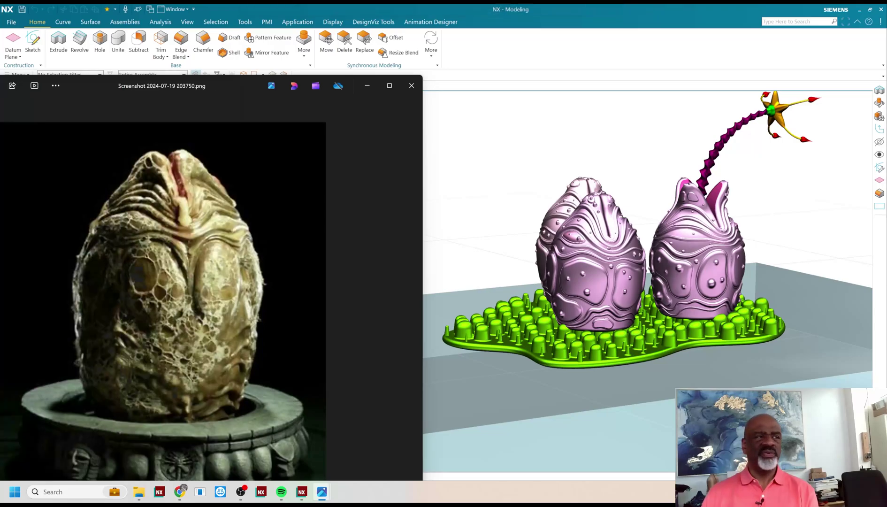
mouse_move(229, 81)
mouse_down()
mouse_move(240, 74)
mouse_move(231, 72)
mouse_up()
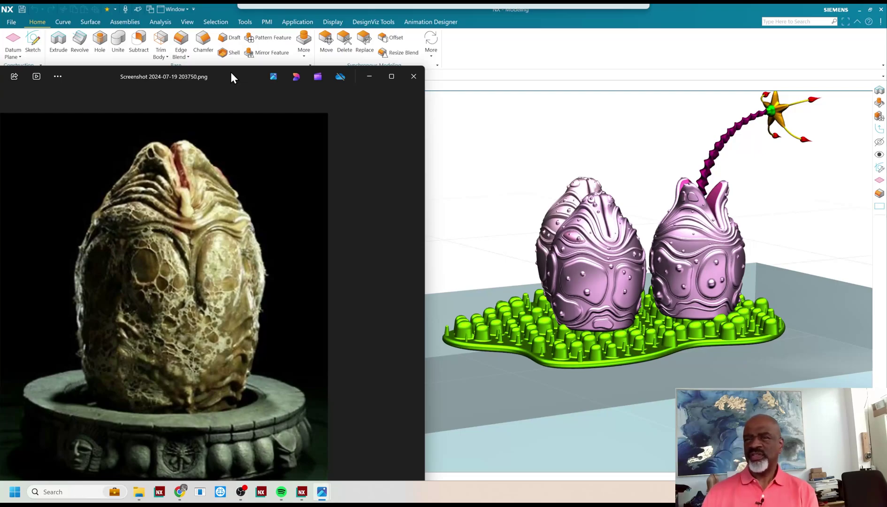
drag(231, 73, 231, 72)
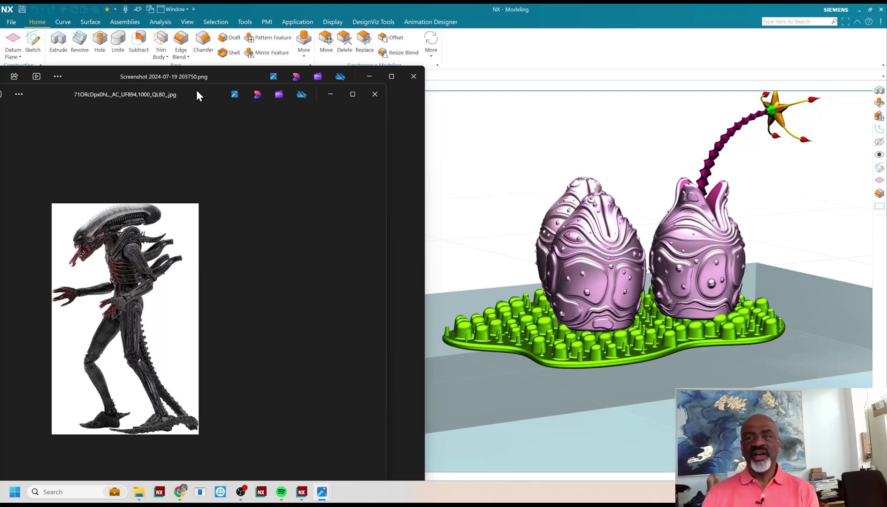
Close the alien-creature image and the egg reference photo window
key(alt+F4)
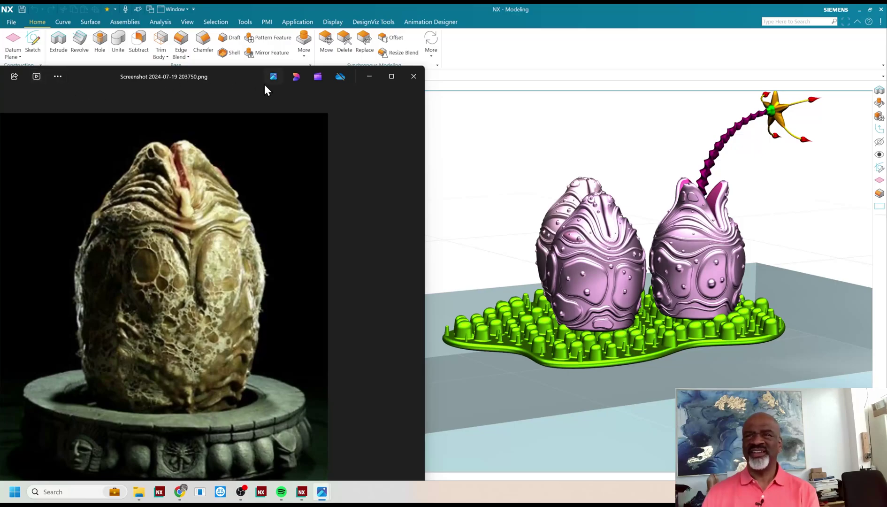
drag(228, 77, 224, 76)
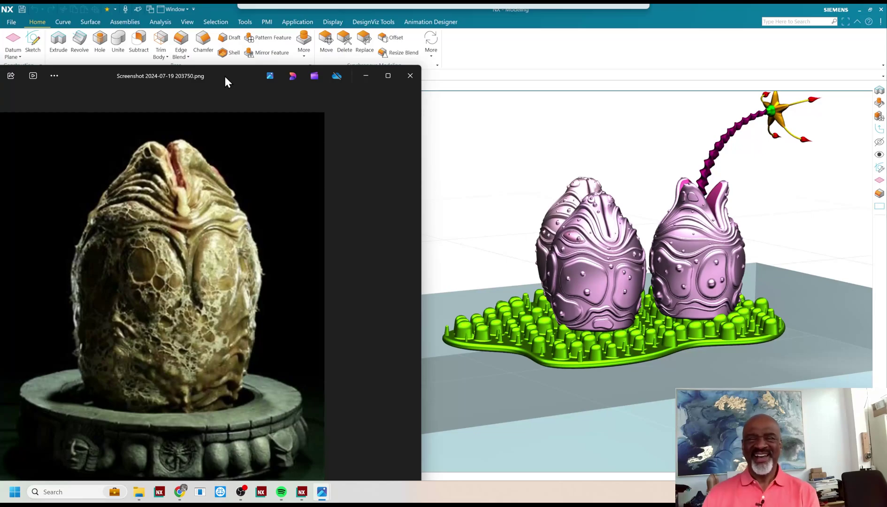
drag(224, 76, 213, 80)
key(super+Down)
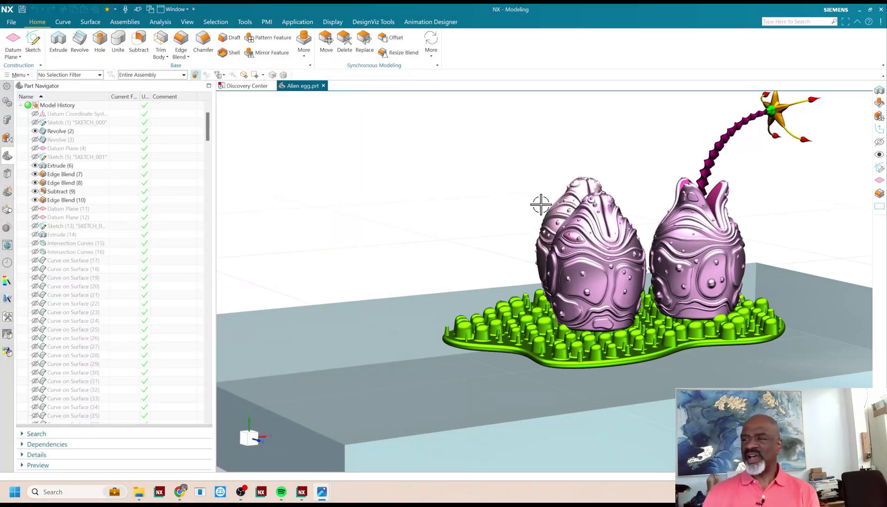
scroll(374, 208, up, 2)
shift+middle_drag(441, 174, 306, 234)
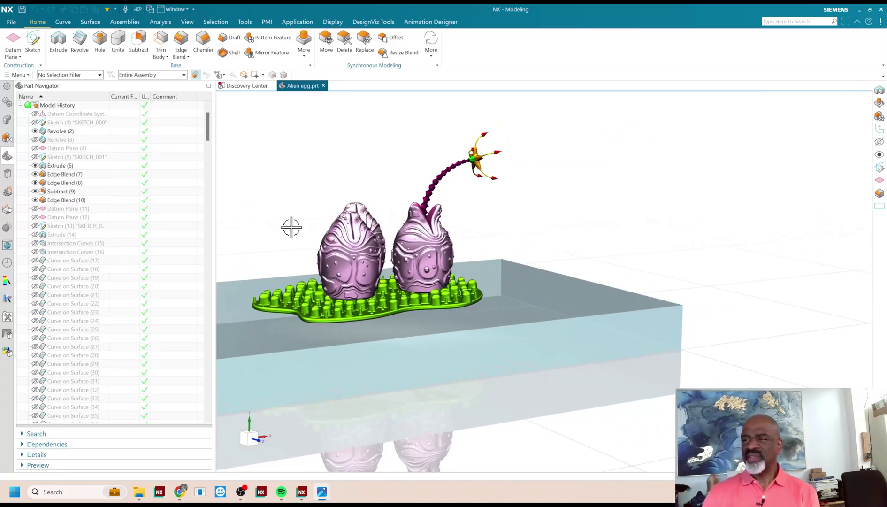
scroll(315, 209, down, 3)
middle_drag(369, 278, 381, 274)
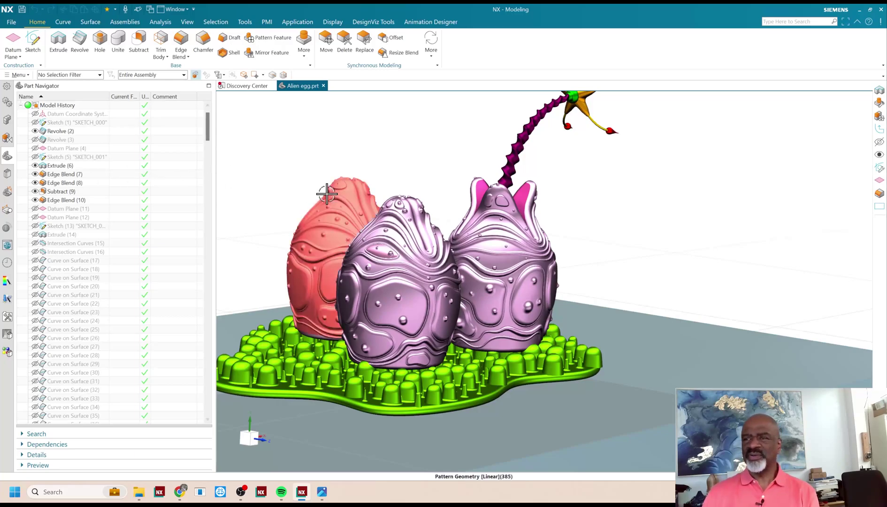
scroll(327, 191, down, 3)
middle_drag(333, 178, 300, 240)
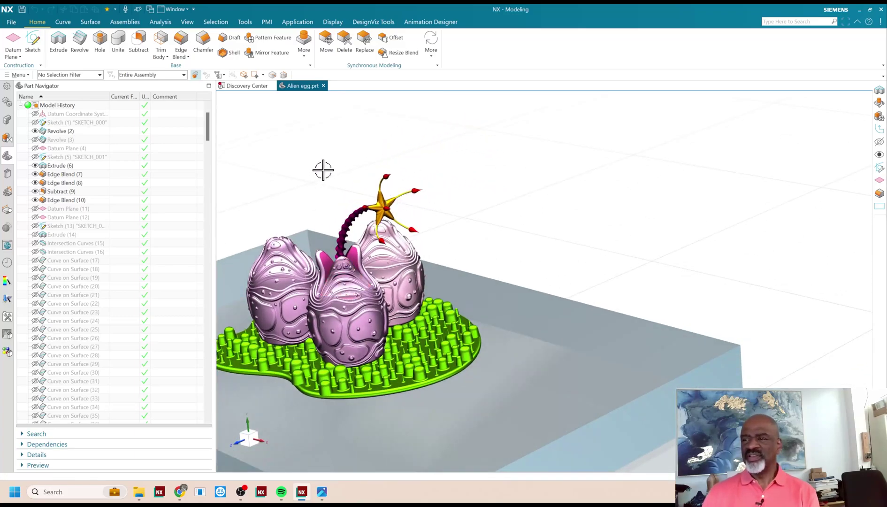
middle_drag(323, 171, 295, 174)
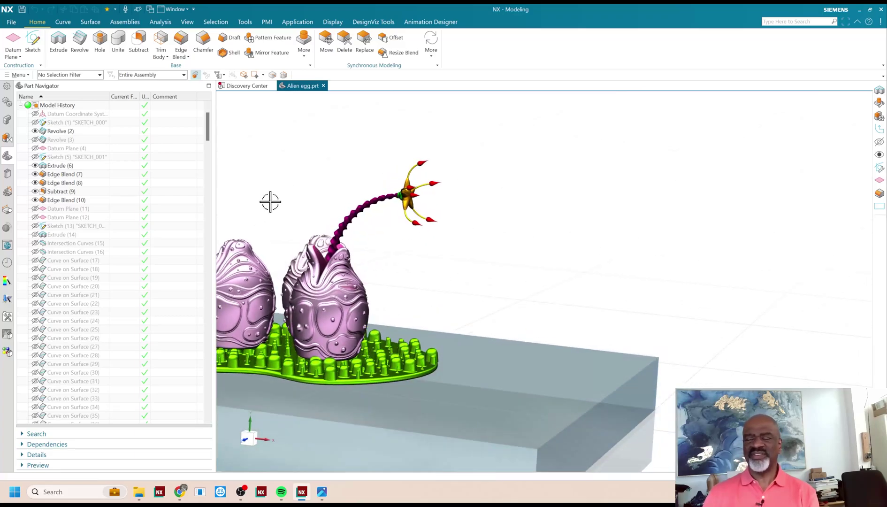
scroll(270, 196, down, 2)
scroll(343, 221, up, 3)
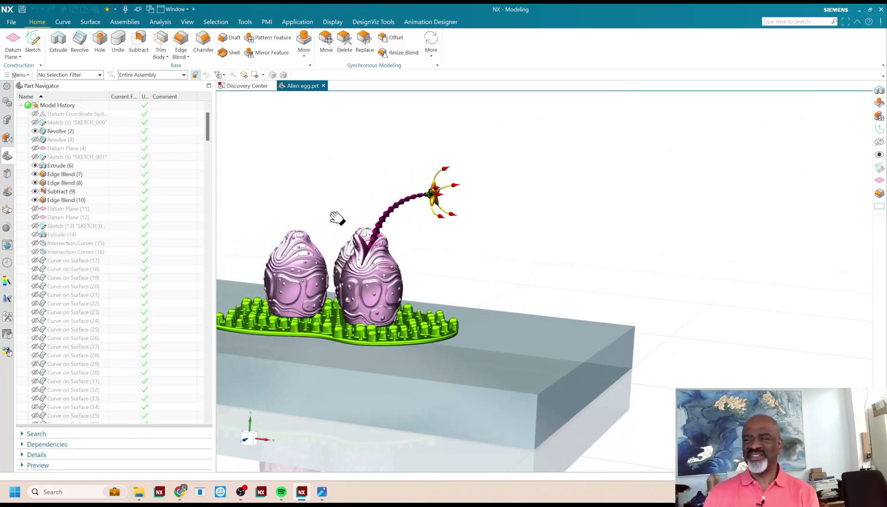
middle_drag(365, 228, 395, 211)
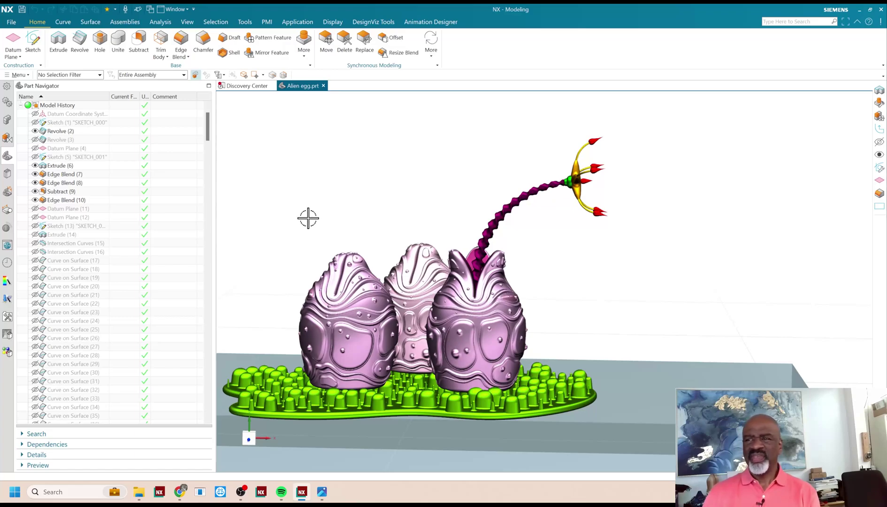
shift+middle_drag(302, 214, 390, 218)
key(ctrl+shift+k)
Show the hidden egg reference raster image and orbit to a lower, wider angle
click(261, 237)
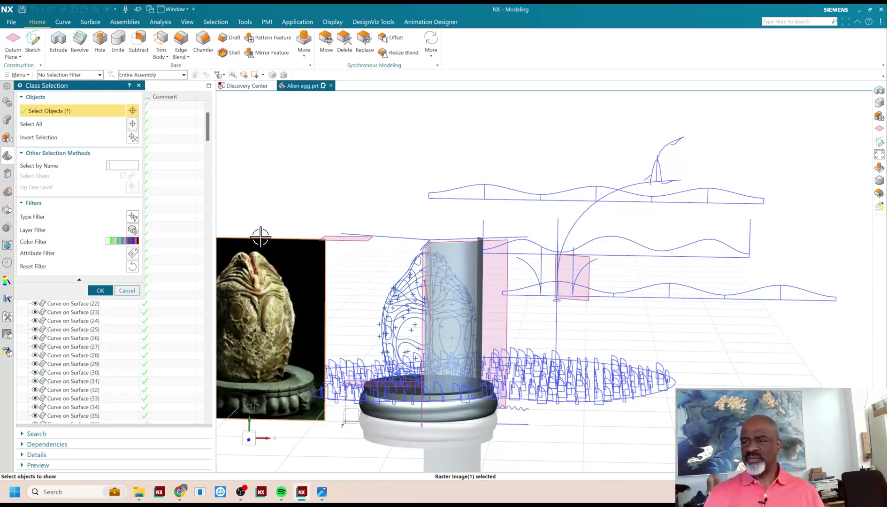
click(97, 289)
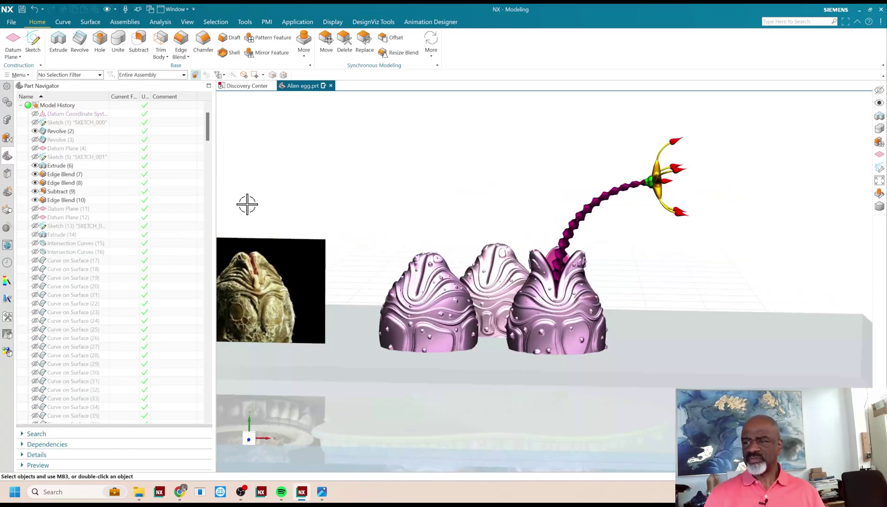
middle_drag(354, 230, 360, 224)
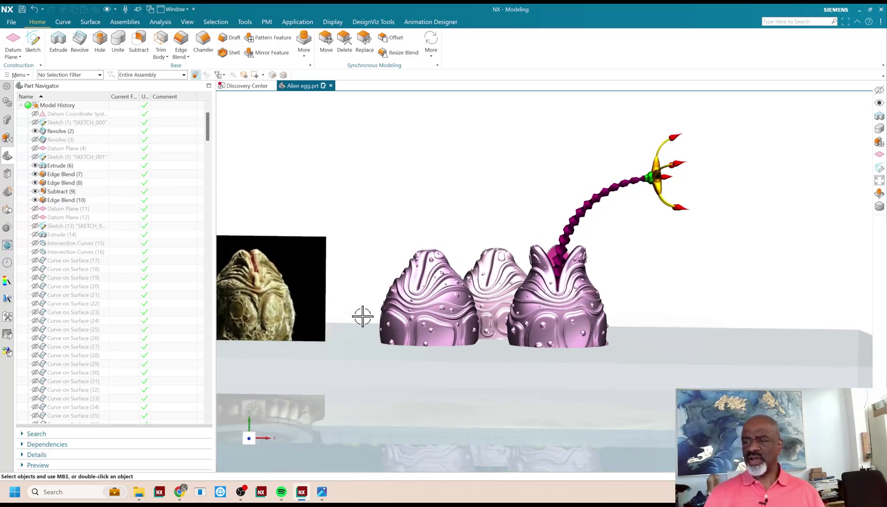
middle_drag(363, 263, 371, 240)
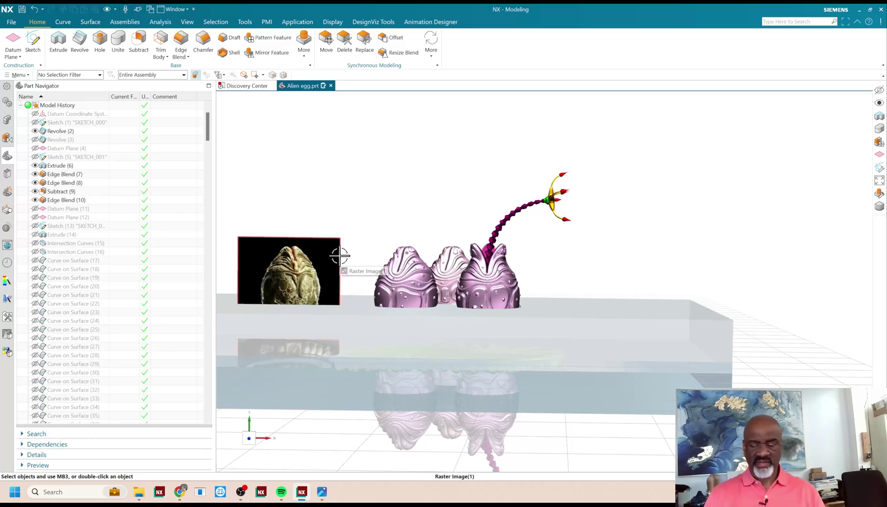
Switch to plain shaded display and cancel the Delete command without removing anything
right_drag(374, 143, 374, 130)
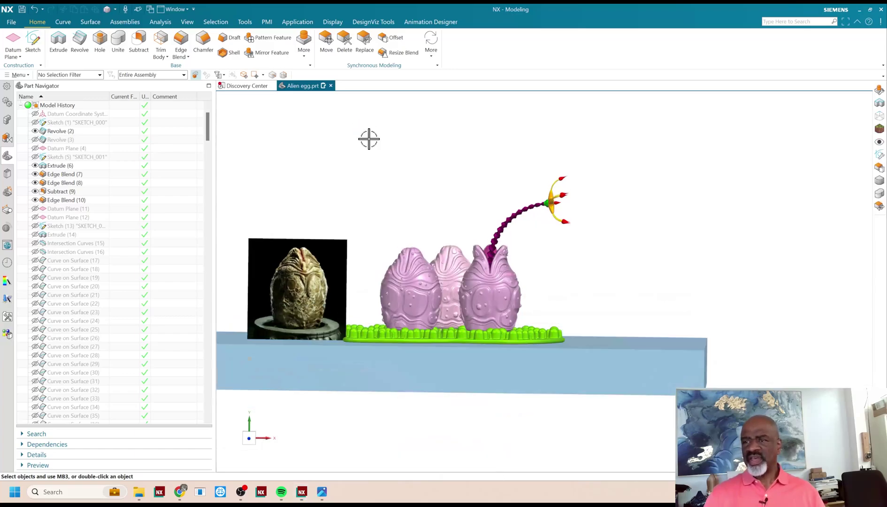
middle_drag(367, 258, 363, 253)
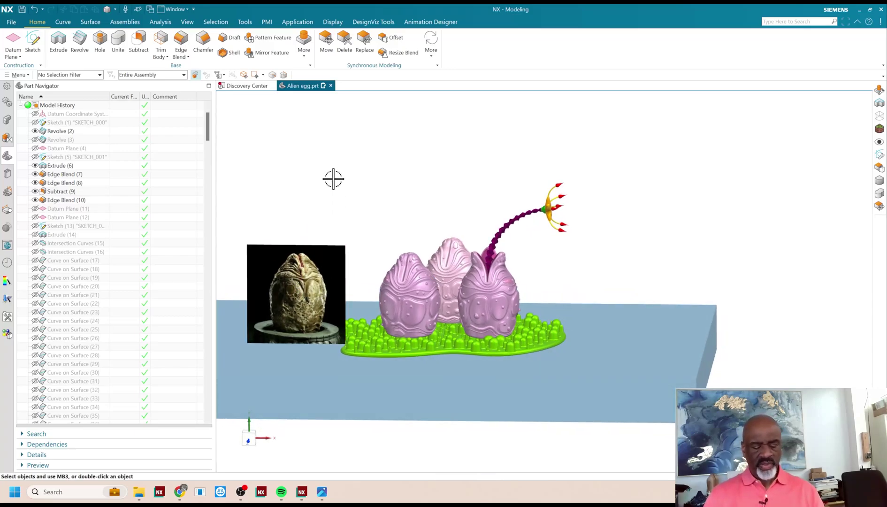
key(ctrl+d)
click(126, 290)
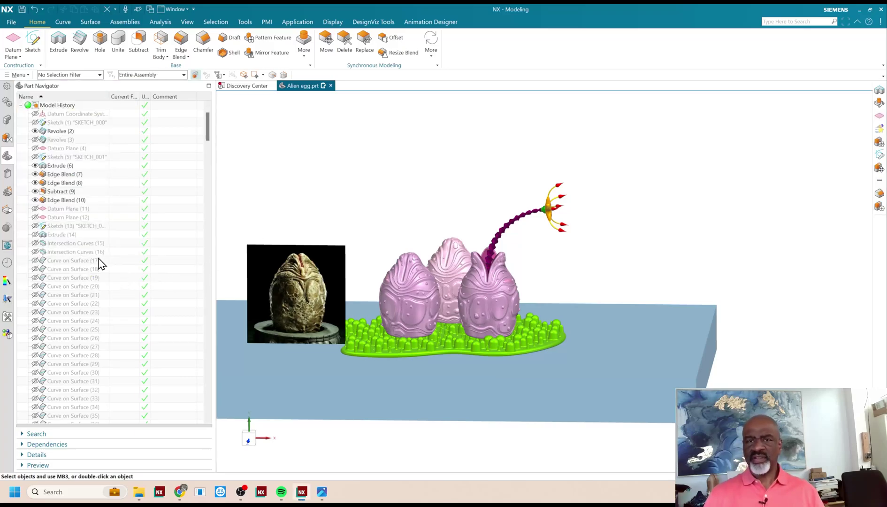
Roll the egg's history back through Sketch (5) and Revolve (2) to the Sketch (1) profile
right_click(71, 157)
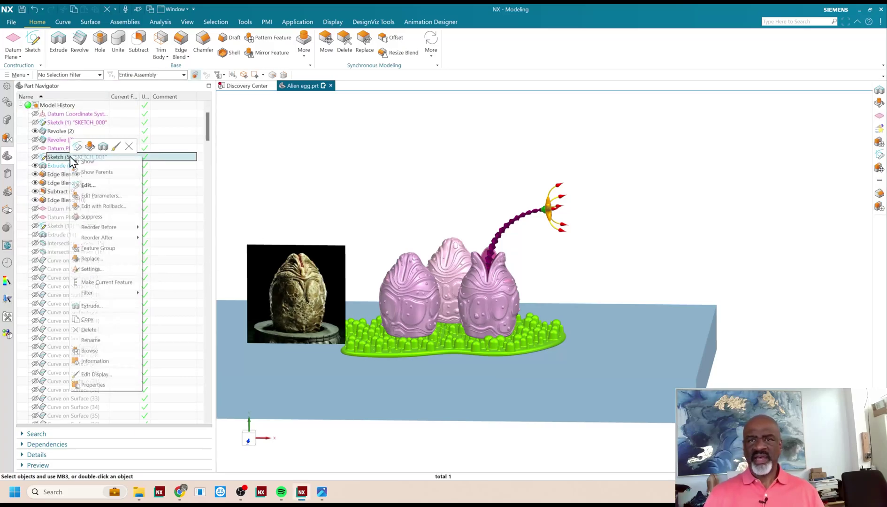
click(313, 184)
double_click(126, 156)
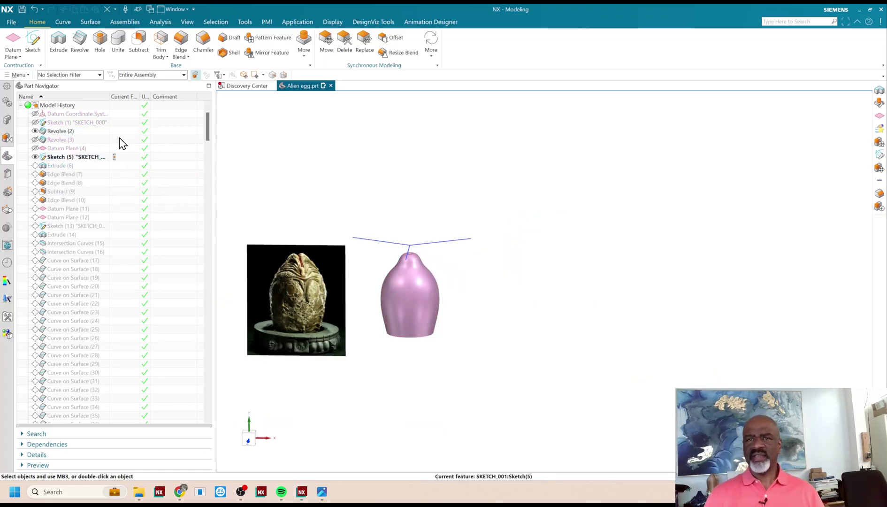
double_click(120, 133)
double_click(123, 123)
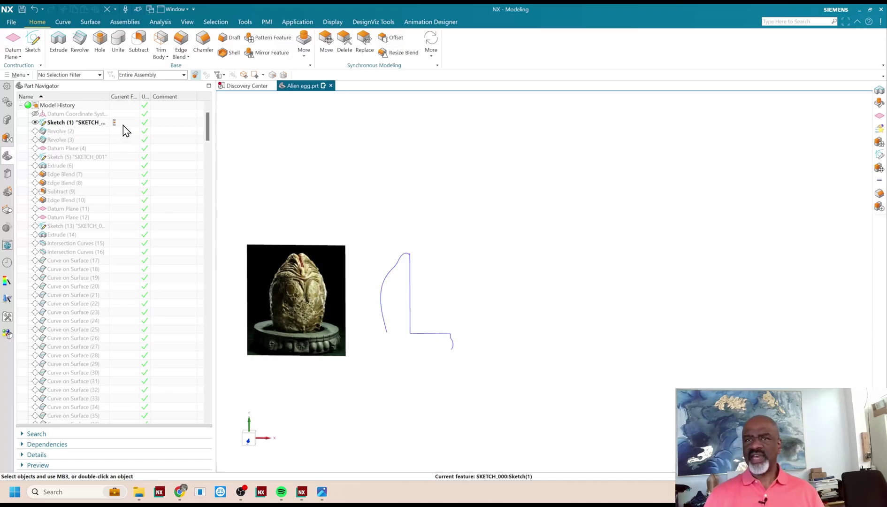
scroll(392, 290, up, 2)
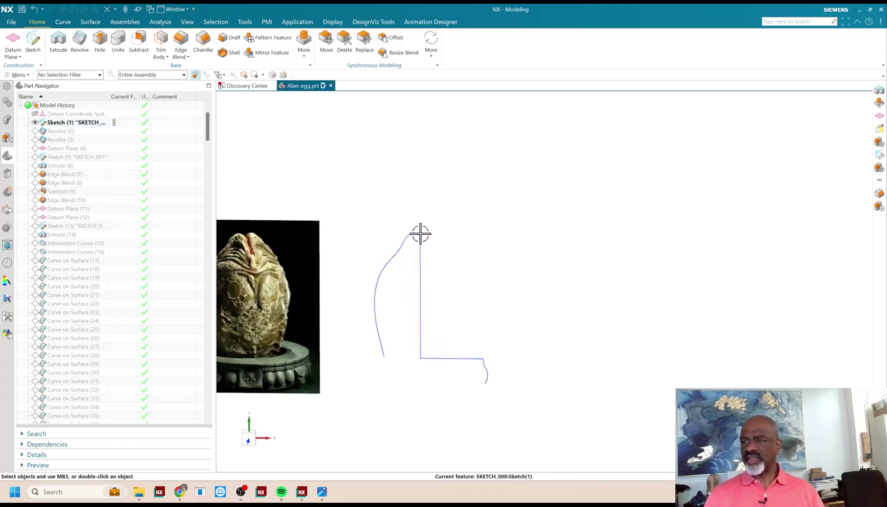
Step forward through Revolve (2), Revolve (3), Datum Plane (4) and Sketch (5)
double_click(108, 132)
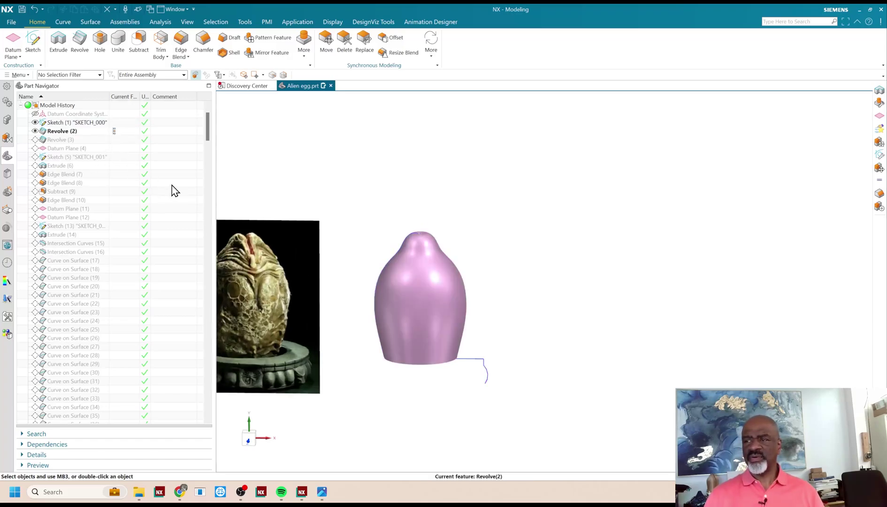
double_click(113, 140)
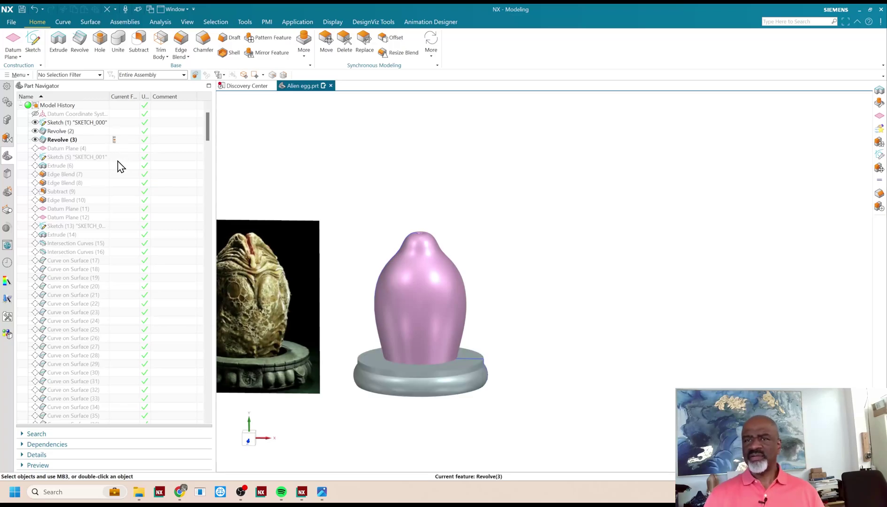
double_click(116, 148)
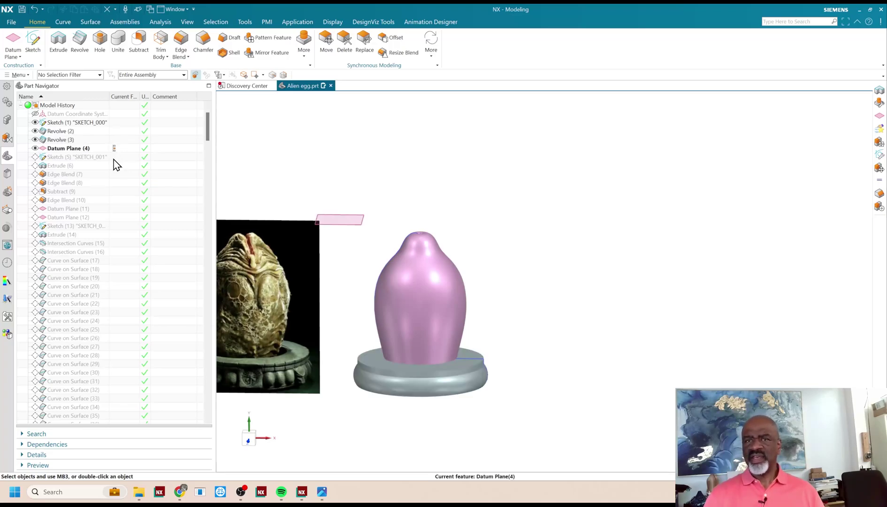
double_click(114, 157)
mouse_move(388, 218)
middle_down()
mouse_move(416, 222)
mouse_move(412, 242)
middle_up()
scroll(422, 247, up, 3)
scroll(426, 240, down, 4)
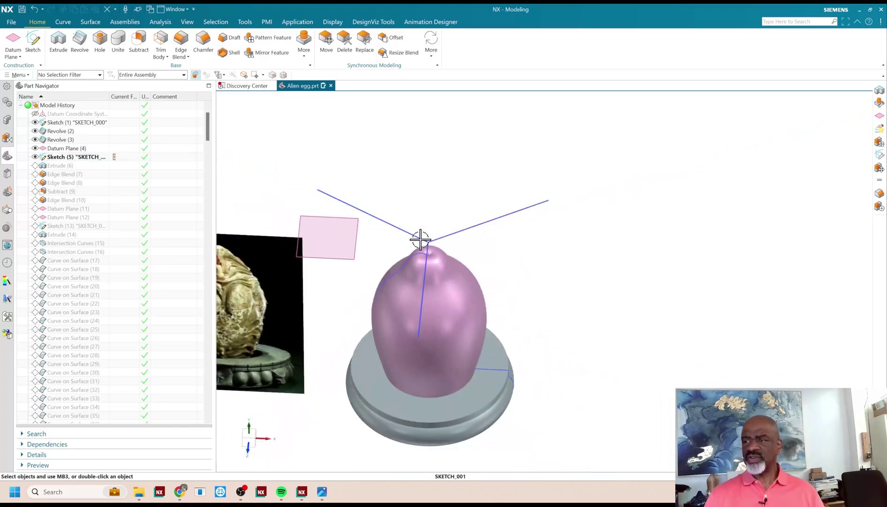
scroll(420, 240, down, 2)
Advance through Extrude (6), Edge Blend (7), Subtract (9) and Edge Blend (10)
double_click(114, 165)
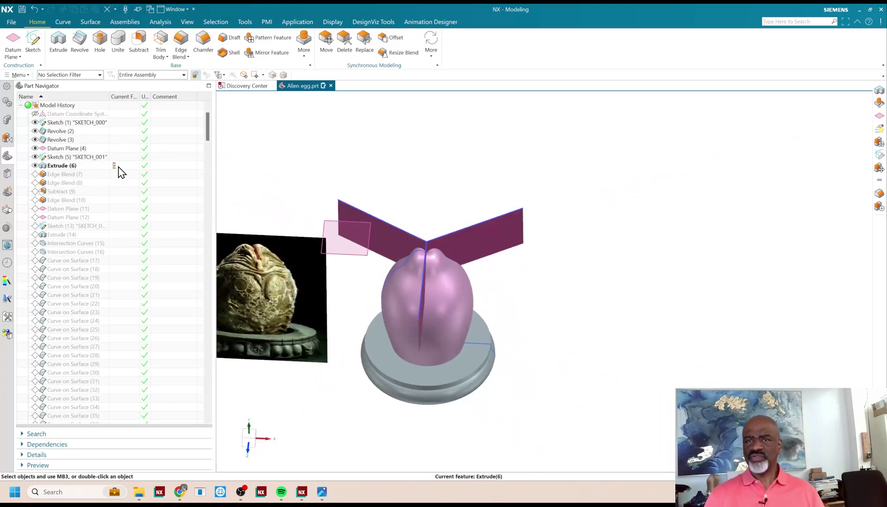
middle_drag(499, 301, 505, 289)
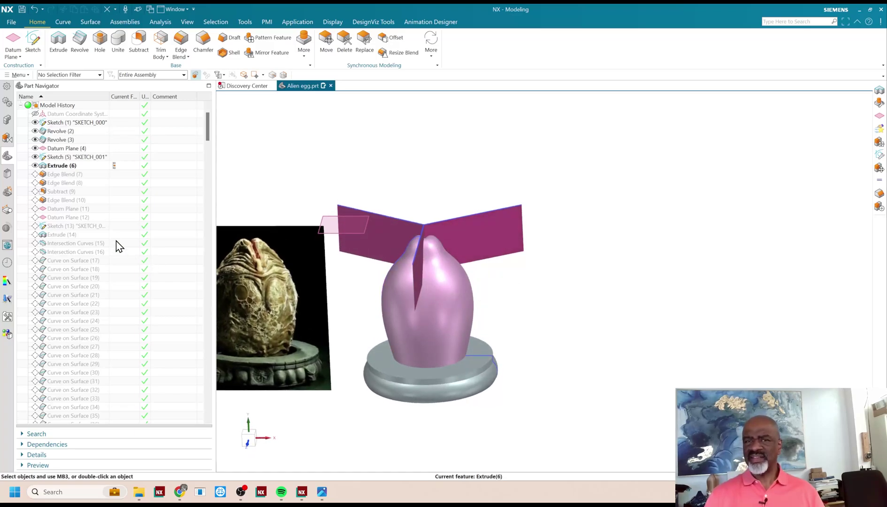
double_click(114, 174)
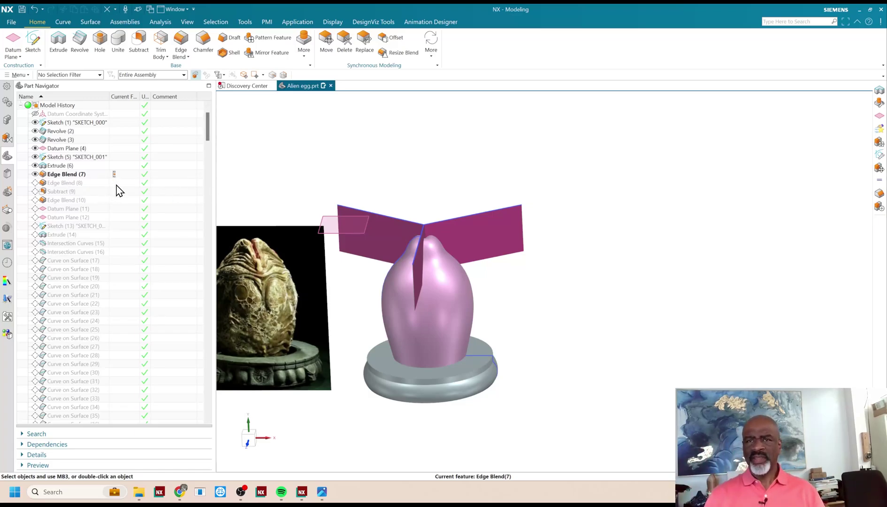
double_click(115, 192)
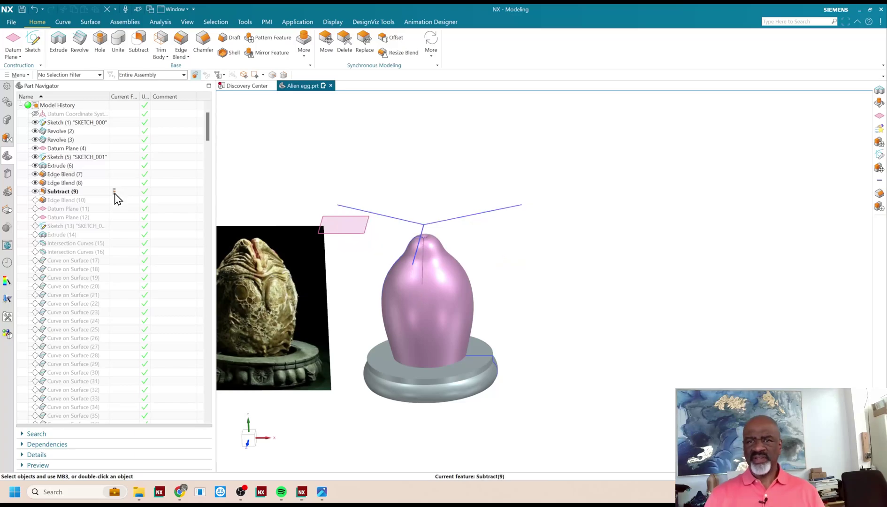
middle_drag(435, 190, 434, 228)
scroll(434, 229, up, 5)
scroll(455, 297, down, 4)
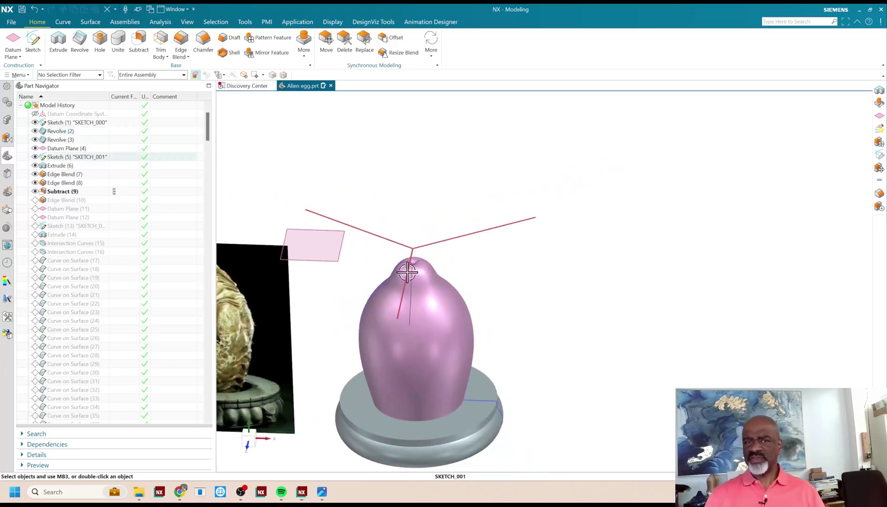
double_click(121, 201)
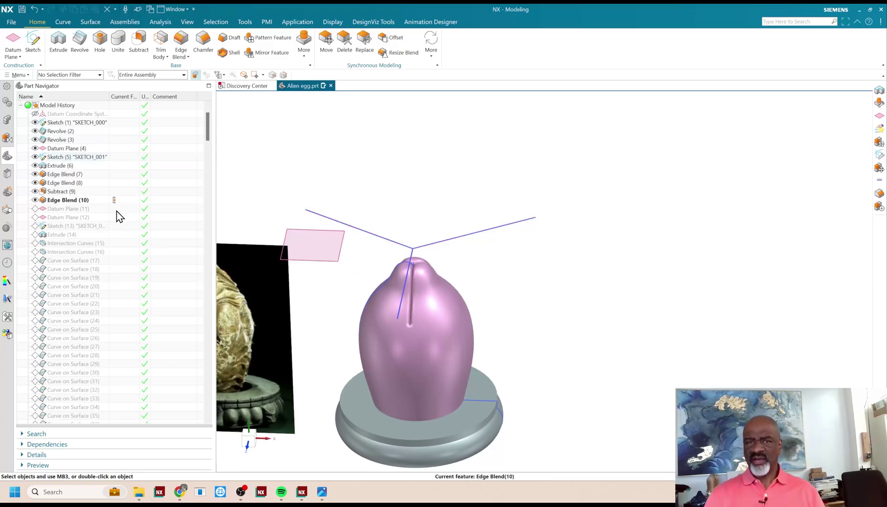
Advance to Sketch (13) and Curve on Surface (23), then roll back to Intersection Curves (15)
click(114, 225)
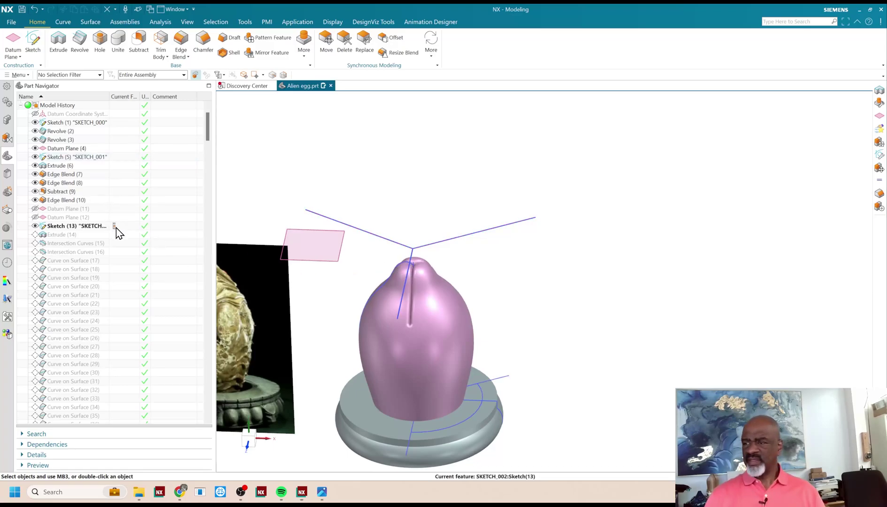
scroll(456, 389, down, 2)
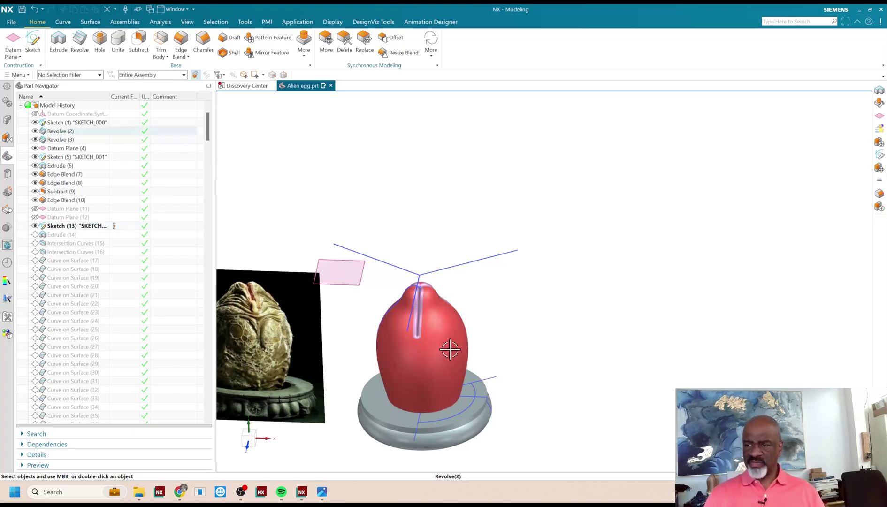
mouse_move(515, 320)
middle_down()
mouse_move(471, 356)
mouse_move(482, 366)
mouse_move(513, 323)
middle_up()
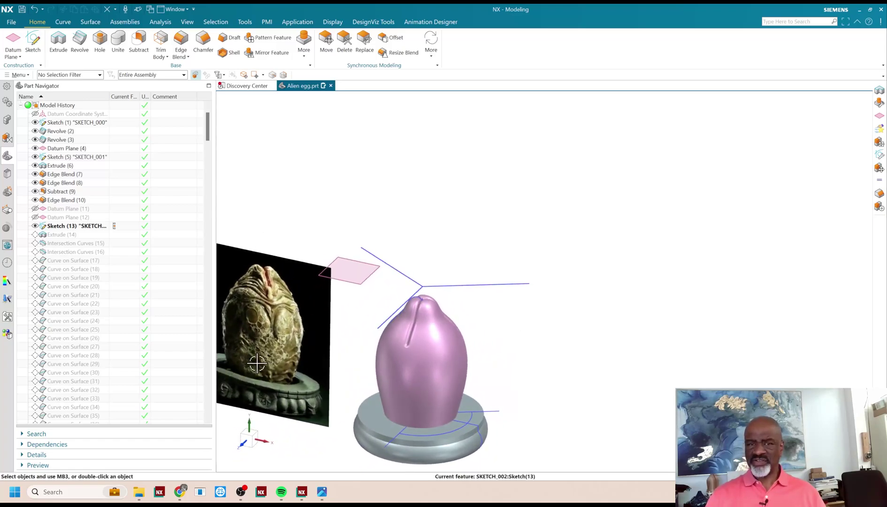
click(116, 312)
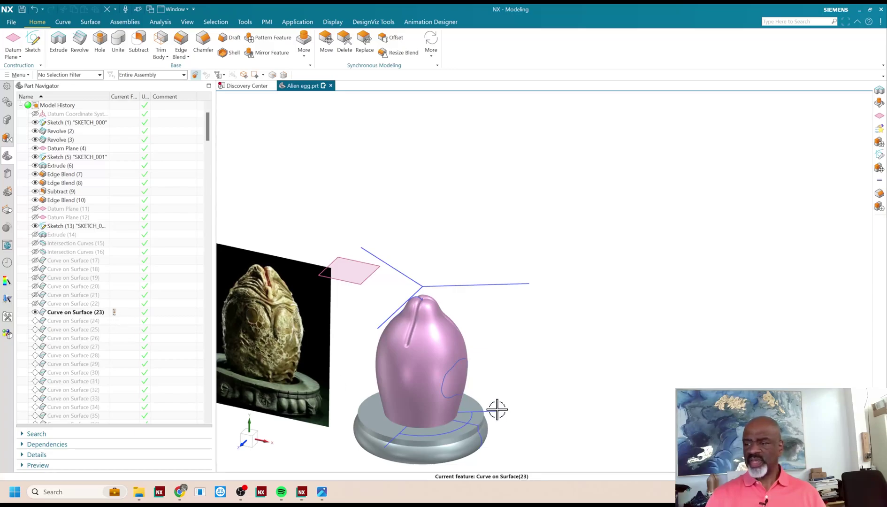
middle_drag(464, 401, 409, 376)
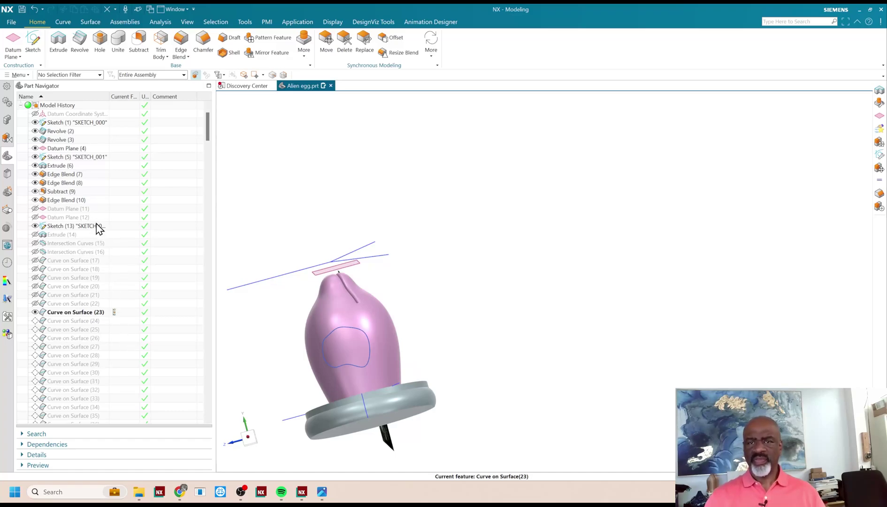
click(116, 243)
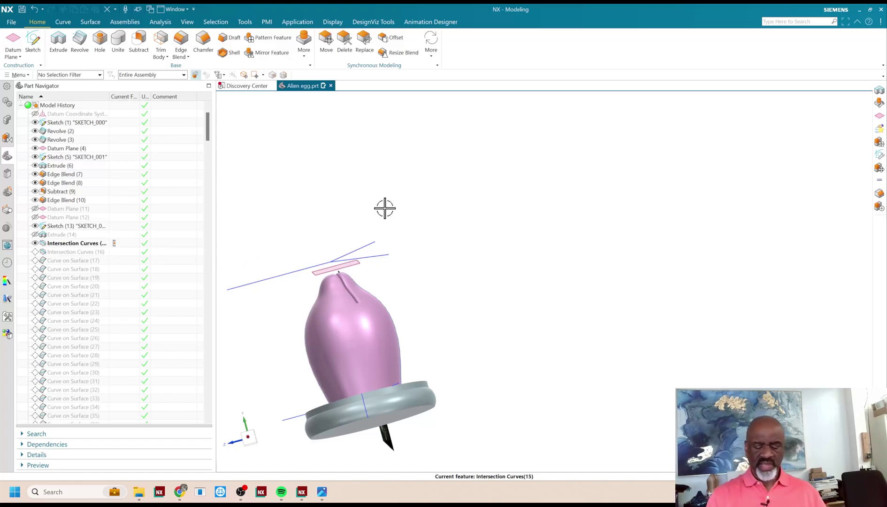
Show the hidden cylinder and plane, orbit to inspect them, then return to the normal view
key(ctrl+shift+k)
middle_drag(441, 263, 393, 305)
click(127, 291)
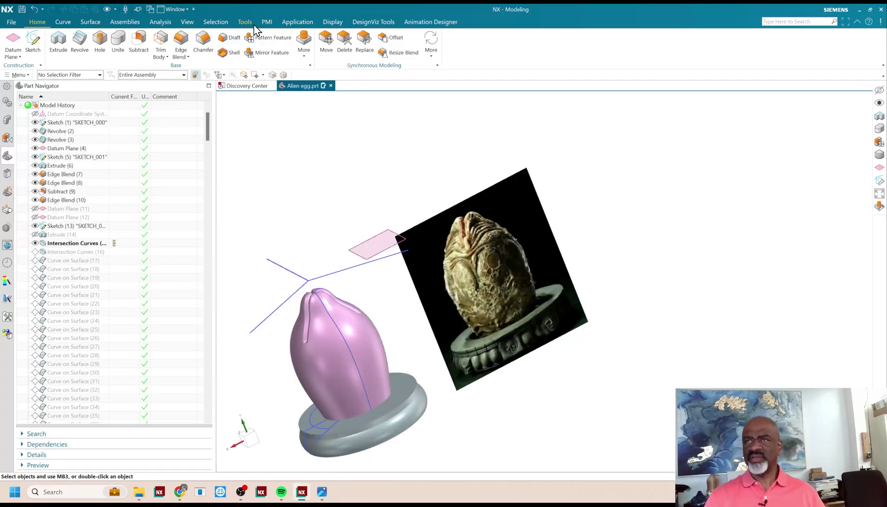
click(188, 22)
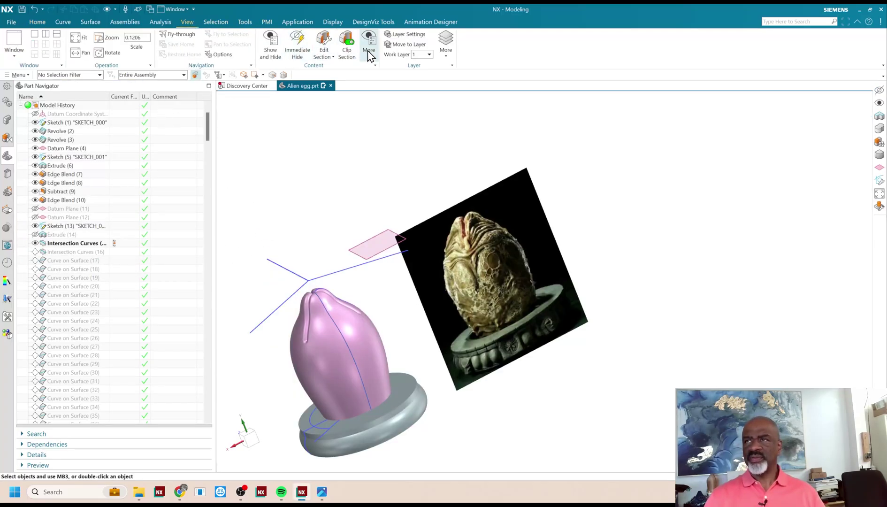
Check the layer settings, then advance the history past Intersection Curves (16) to Curve on Surface (42)
click(397, 35)
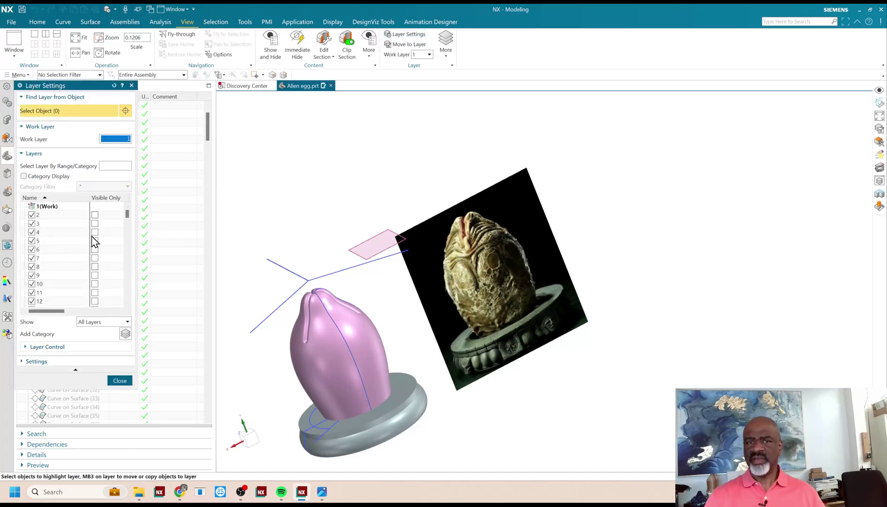
scroll(129, 225, down, 2)
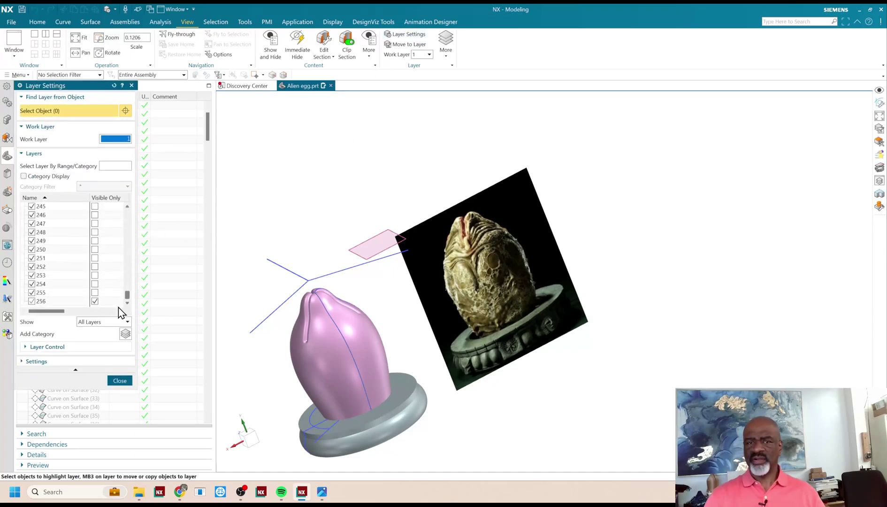
scroll(129, 211, up, 2)
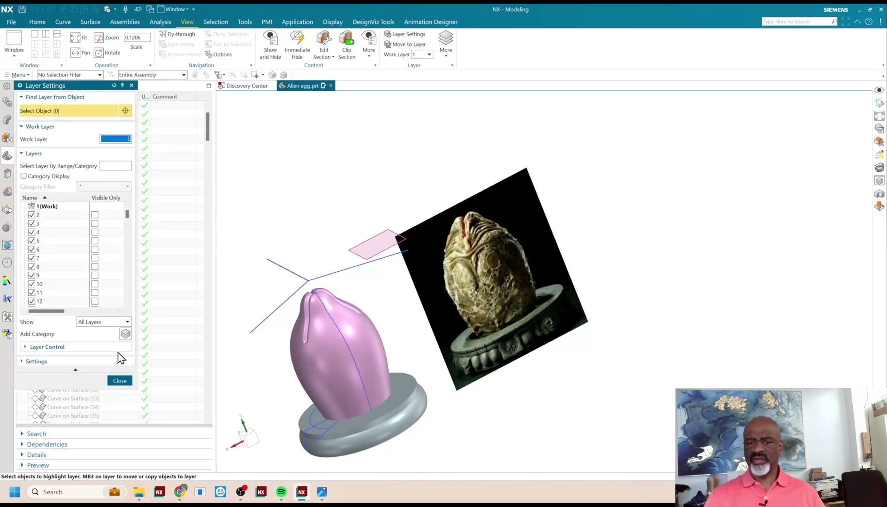
click(119, 381)
click(114, 252)
scroll(112, 343, down, 3)
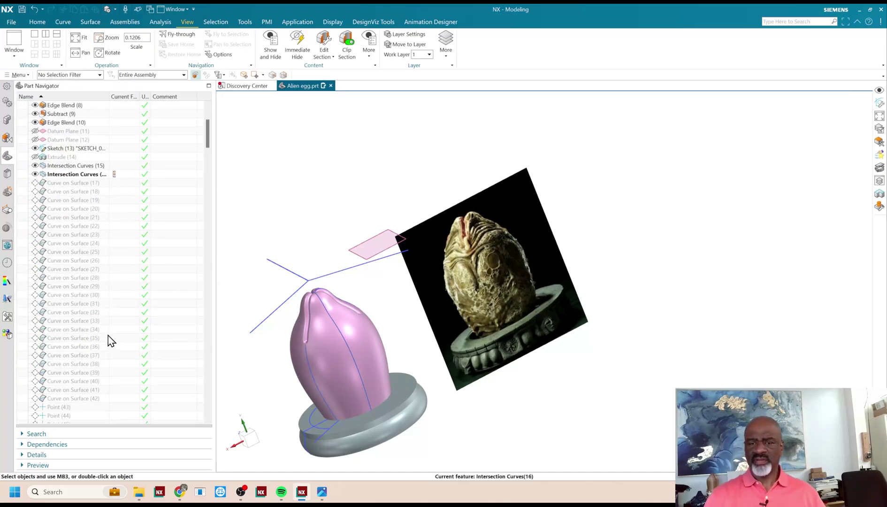
click(115, 398)
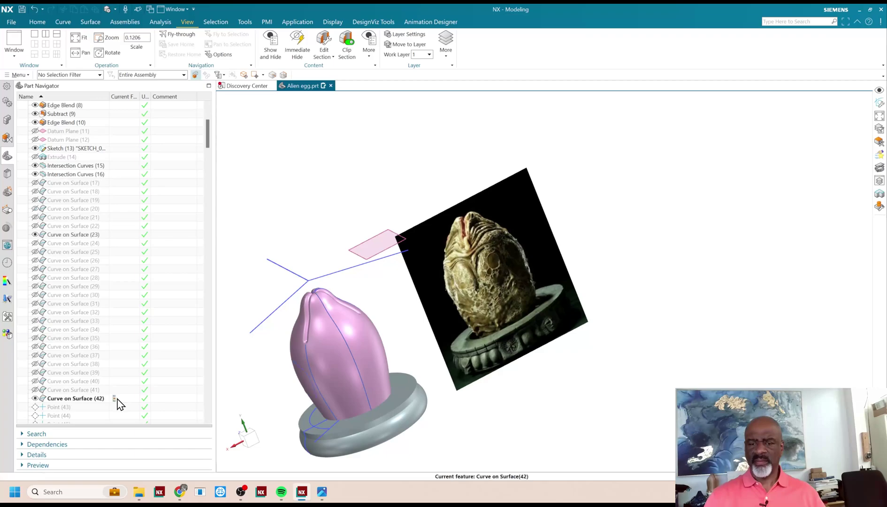
Show Curve on Surface (22) and select Curve on Surface (17) through (41)
right_click(75, 229)
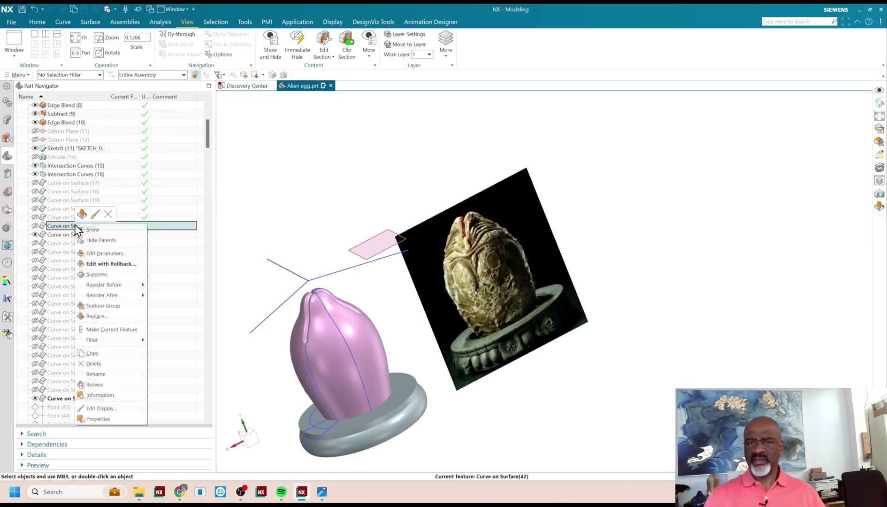
click(90, 232)
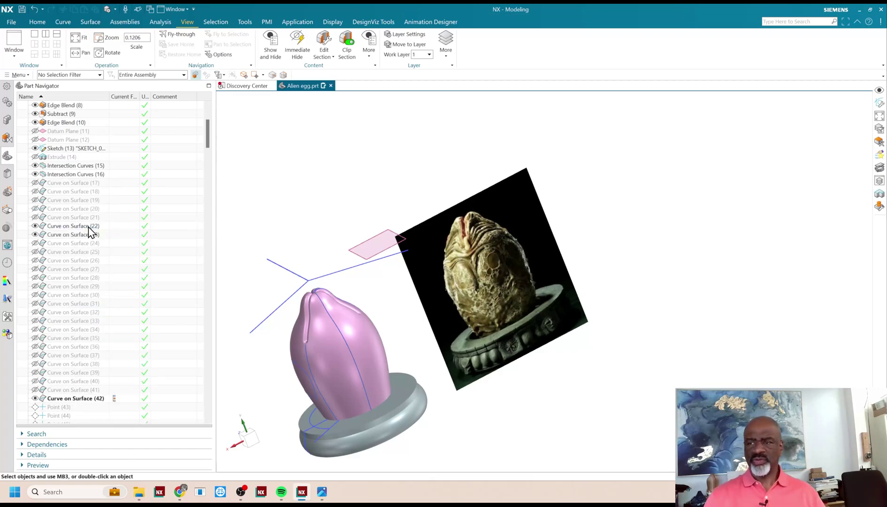
click(88, 184)
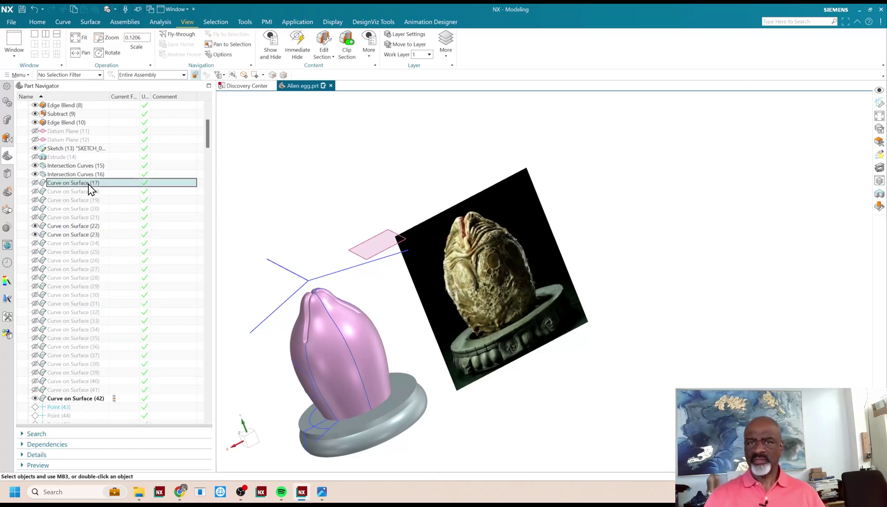
shift+click(72, 392)
right_click(70, 384)
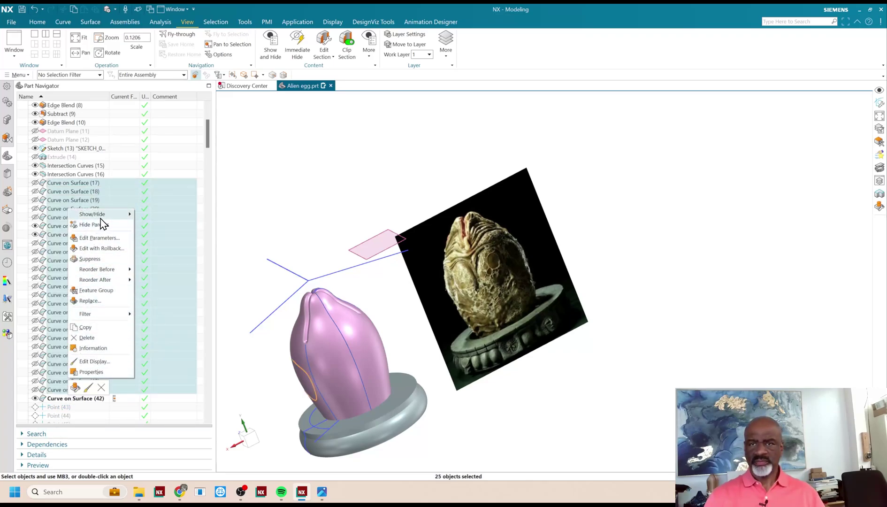
Show all 25 selected curves and orbit the egg toward a front view
mouse_move(107, 215)
click(141, 216)
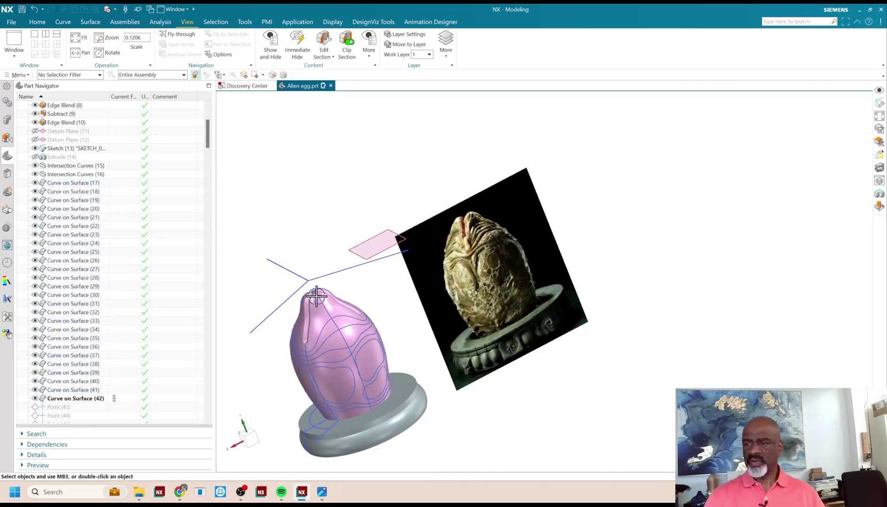
scroll(370, 366, up, 2)
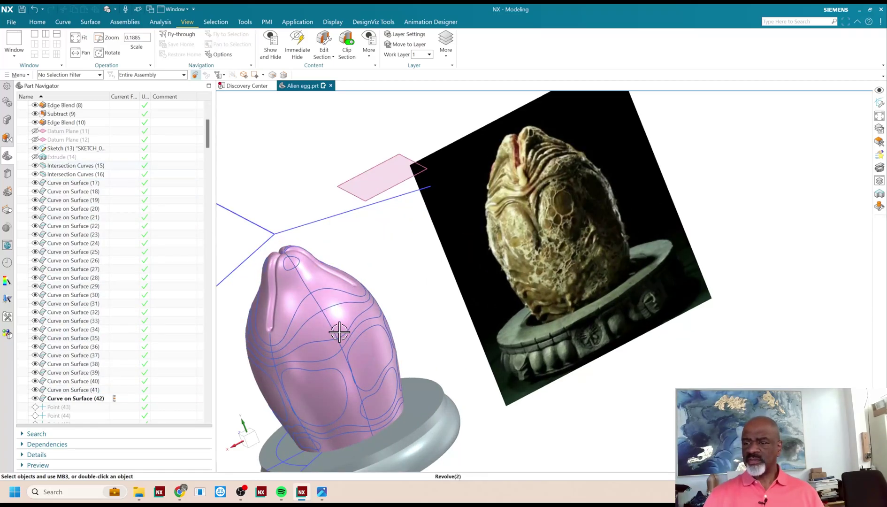
middle_drag(341, 332, 410, 339)
scroll(409, 338, up, 1)
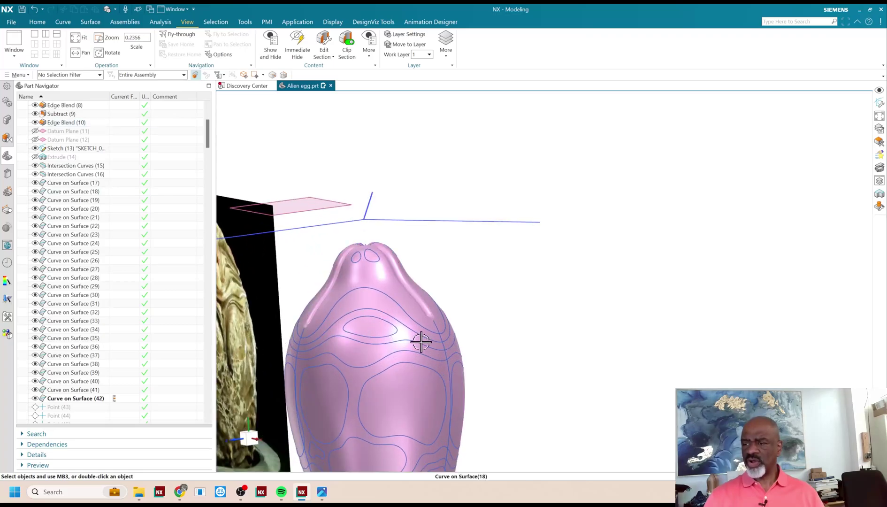
mouse_move(439, 336)
middle_down()
mouse_move(431, 396)
mouse_move(436, 345)
middle_up()
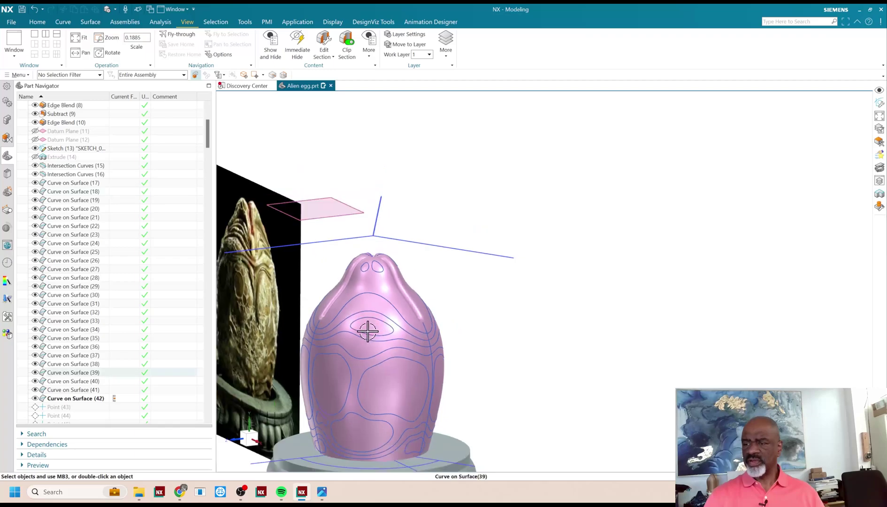
scroll(371, 333, down, 1)
scroll(432, 346, down, 1)
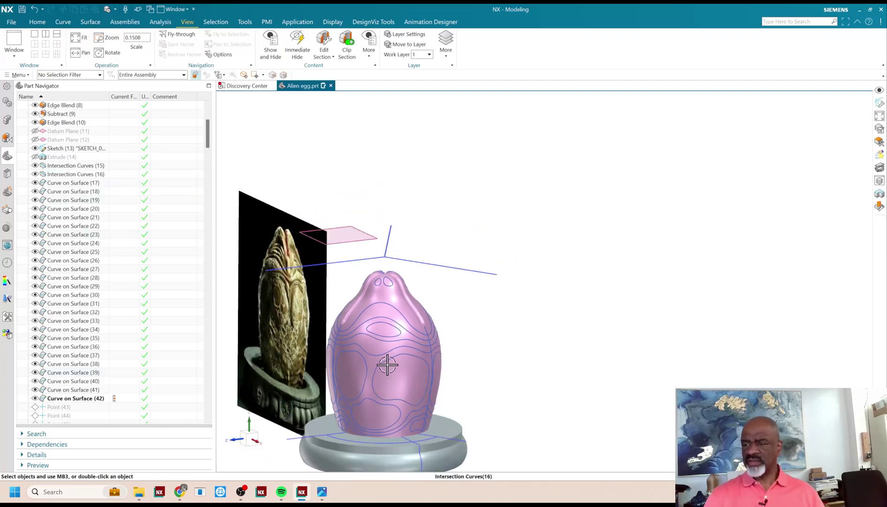
scroll(404, 380, up, 4)
scroll(401, 361, down, 4)
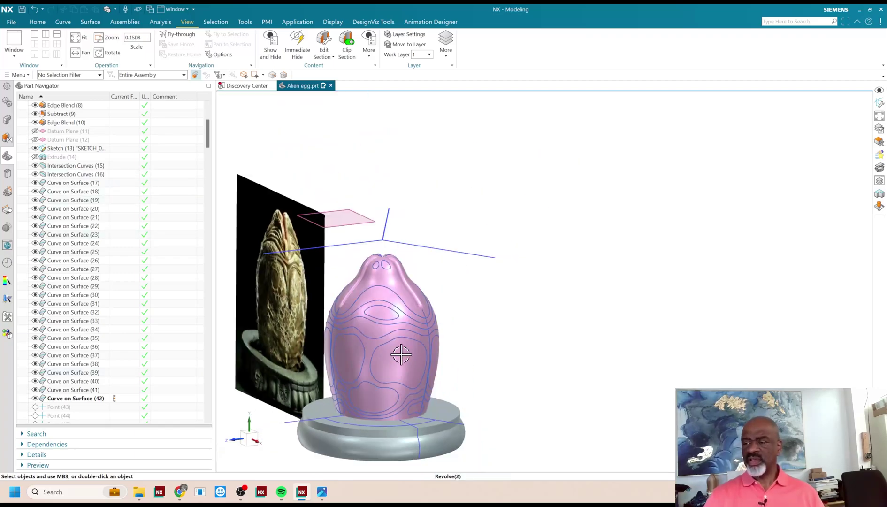
Redefine Curve on Surface (42) as a closed 11-point spline loop on the egg's face
double_click(396, 337)
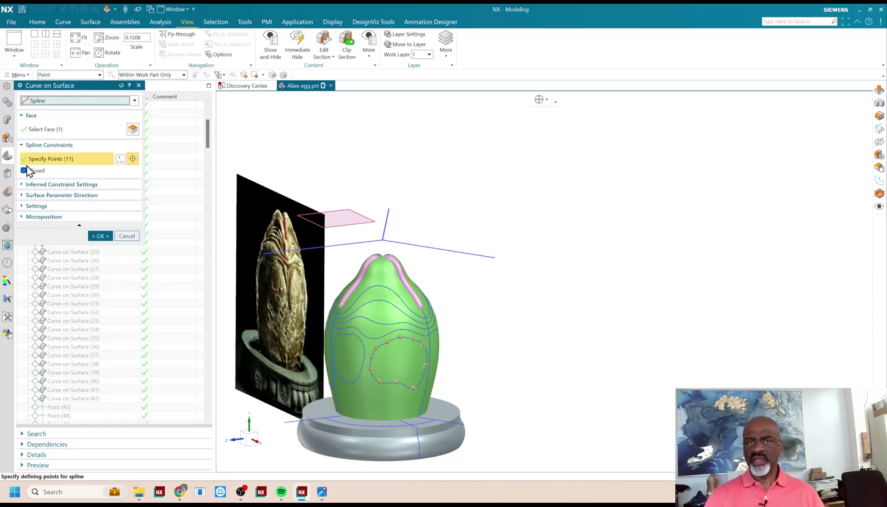
click(100, 236)
scroll(352, 323, up, 3)
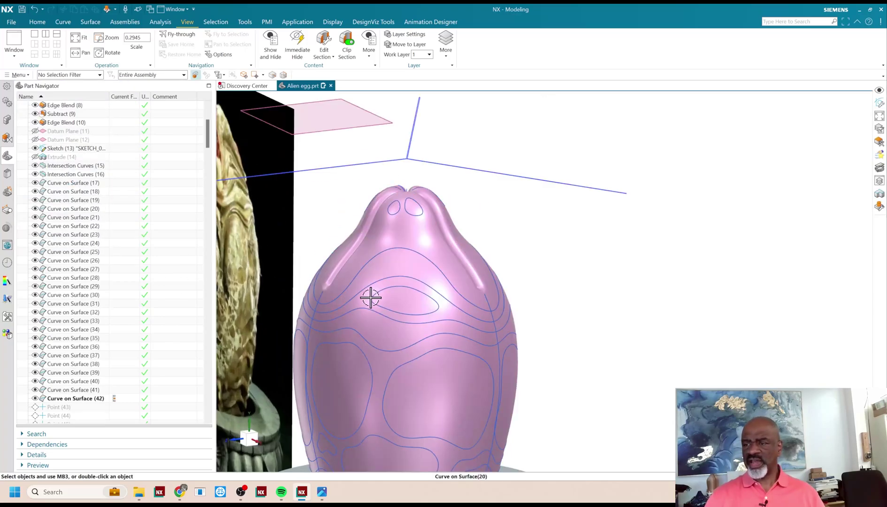
middle_drag(501, 333, 460, 321)
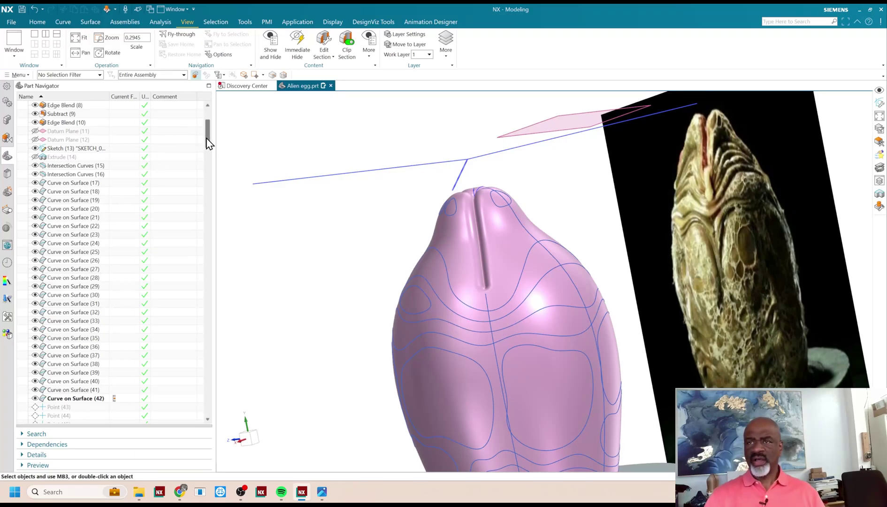
drag(207, 141, 208, 164)
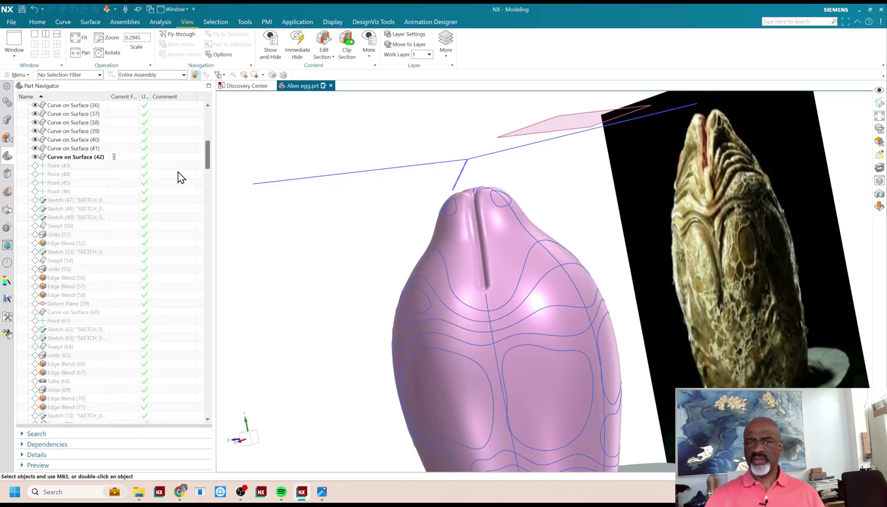
Roll forward to the wavy law Sketch (49) and orbit to view the law curve
click(121, 217)
scroll(296, 273, down, 3)
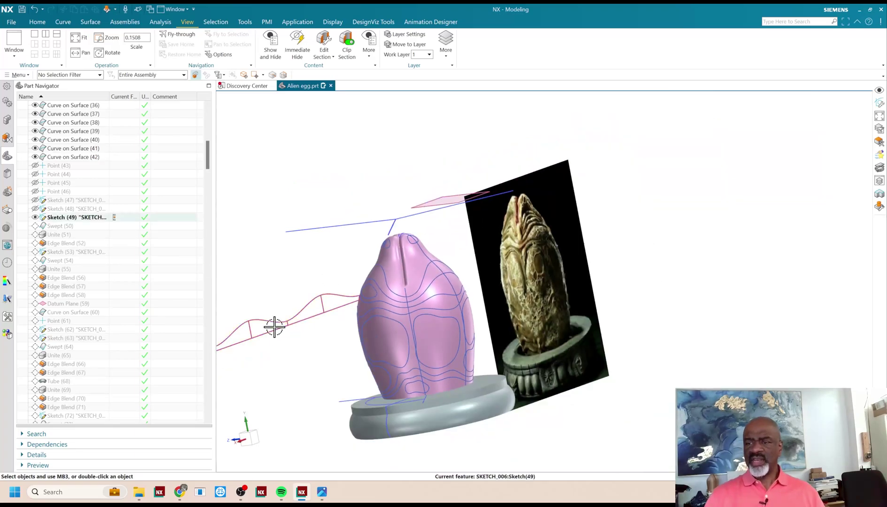
scroll(275, 323, up, 2)
scroll(324, 300, down, 3)
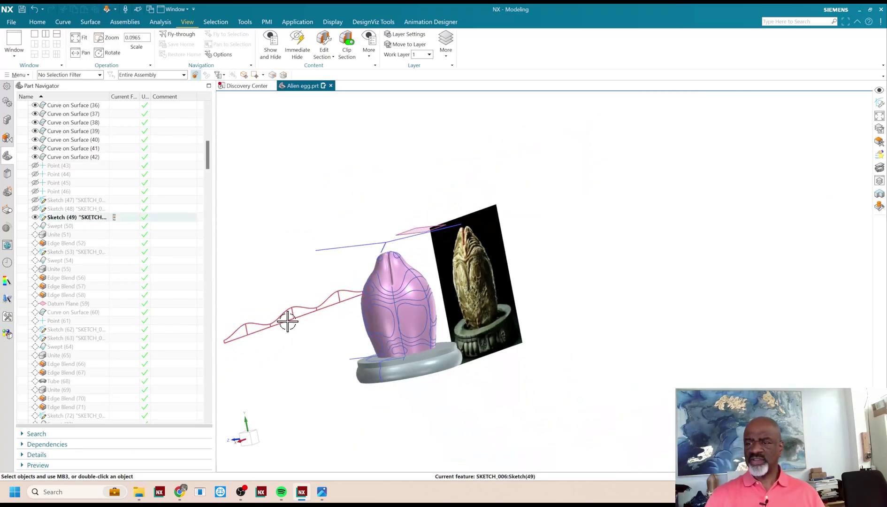
middle_drag(273, 326, 340, 325)
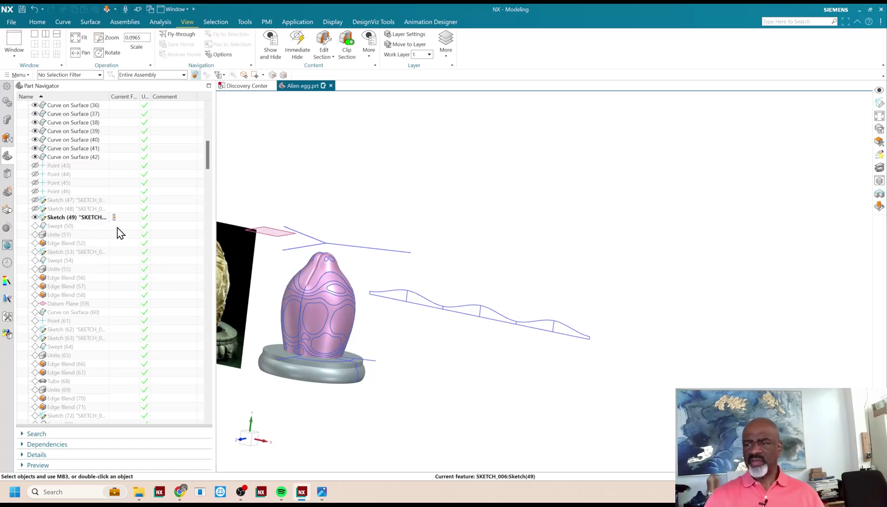
Advance to Swept (50) and rotate around the ridge arching over the egg's top
double_click(118, 228)
scroll(326, 277, up, 5)
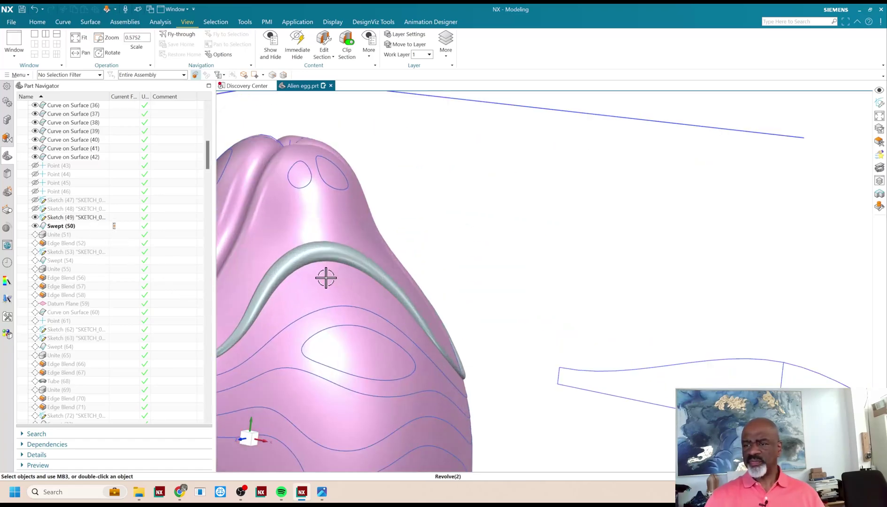
scroll(386, 313, down, 4)
scroll(297, 323, up, 6)
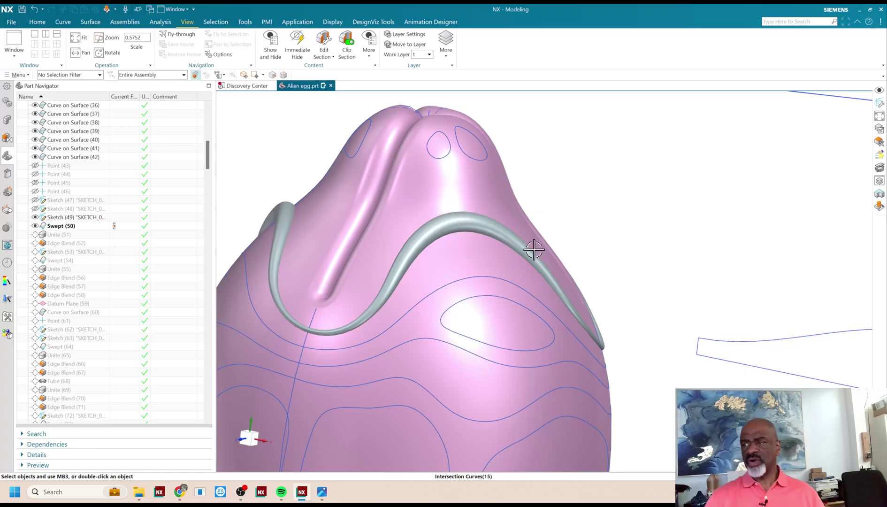
scroll(594, 316, down, 5)
mouse_move(607, 347)
middle_down()
mouse_move(573, 348)
mouse_move(580, 336)
mouse_move(590, 340)
middle_up()
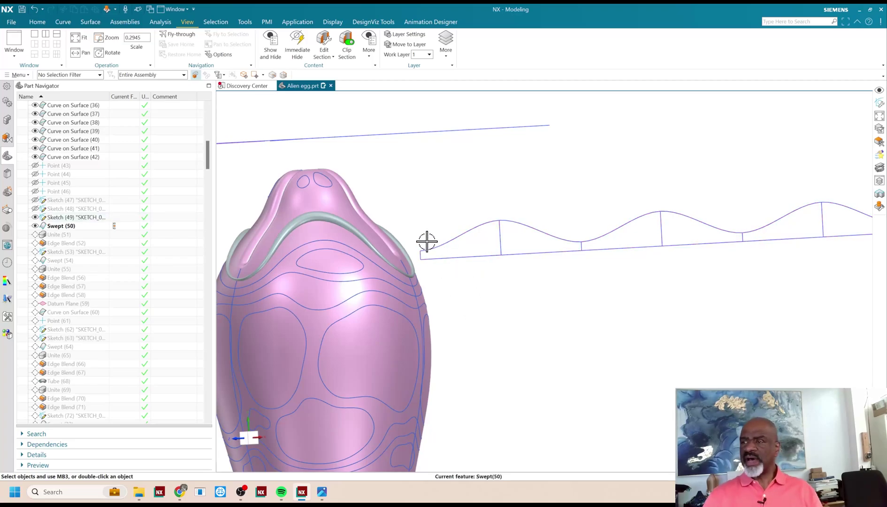
scroll(429, 242, down, 7)
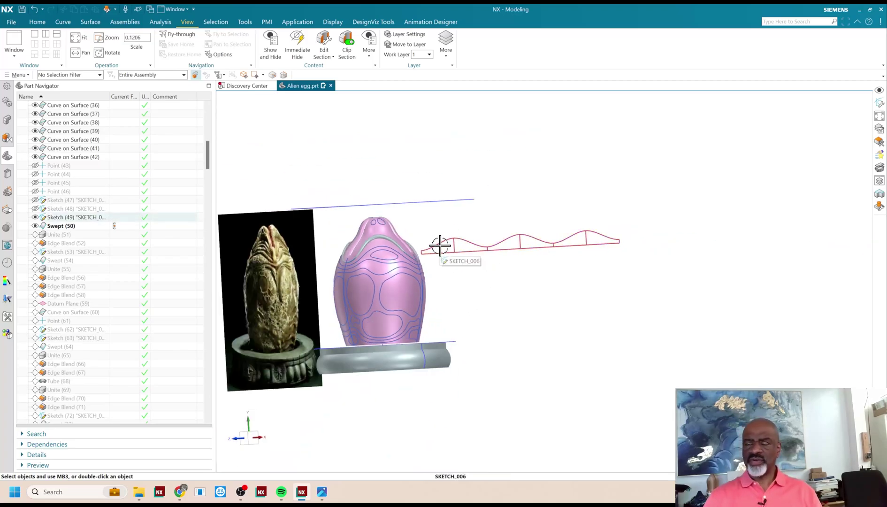
double_click(84, 227)
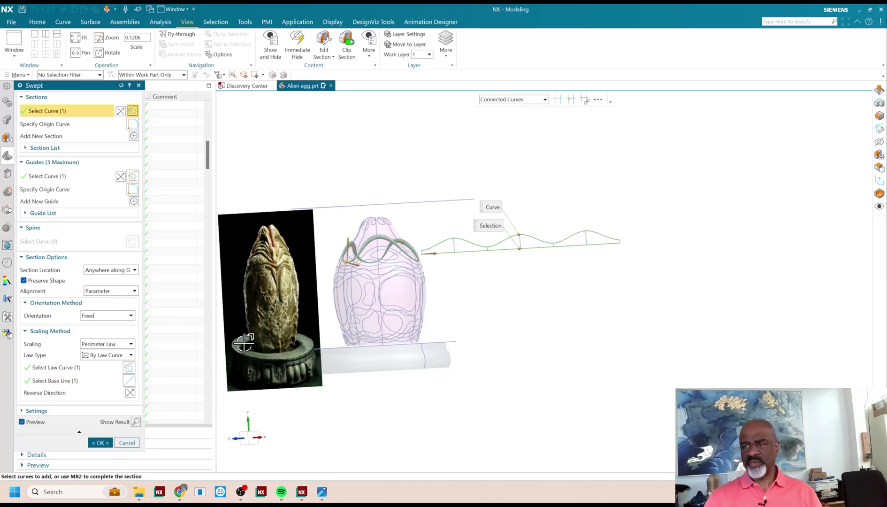
scroll(371, 228, up, 5)
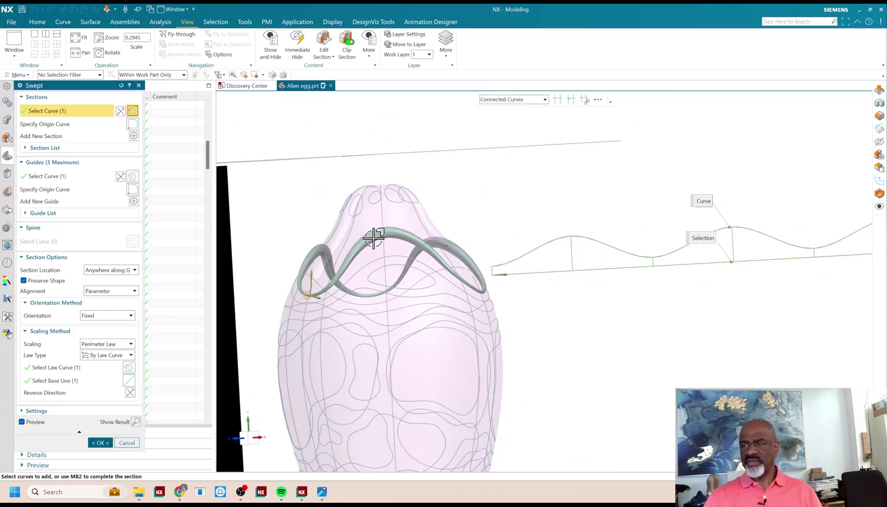
scroll(310, 282, up, 7)
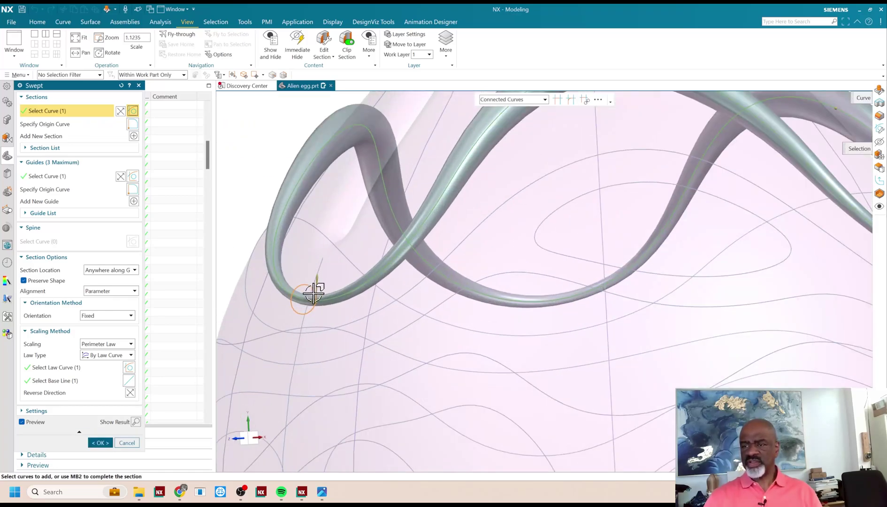
scroll(301, 297, down, 8)
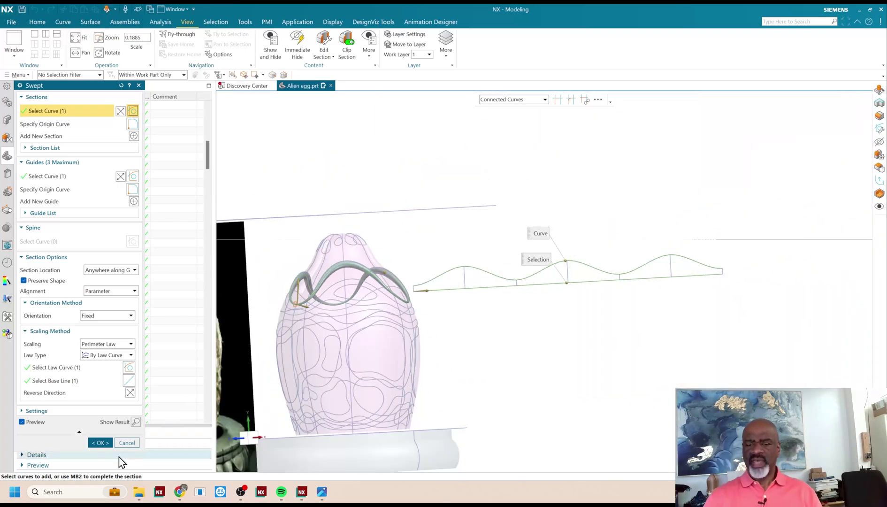
click(100, 443)
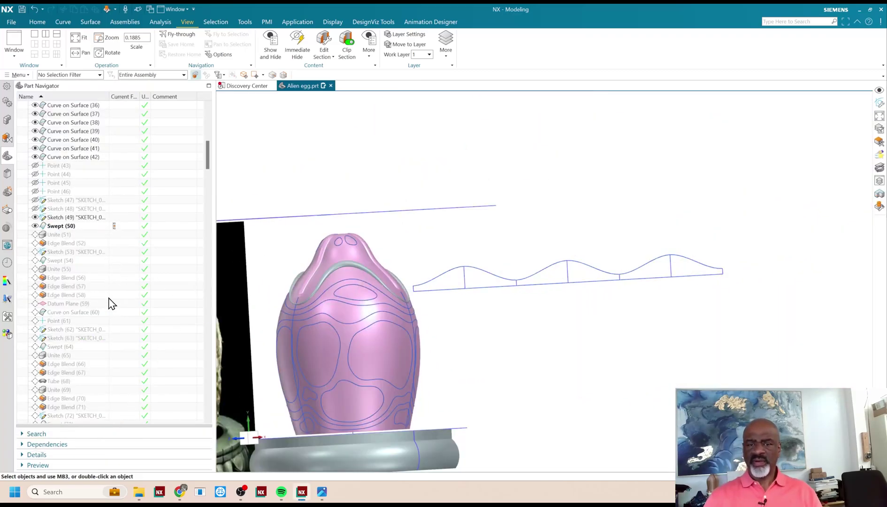
Make N-Sided Surface (74) the current feature to reveal the layered ridges and oval bump
scroll(119, 289, down, 3)
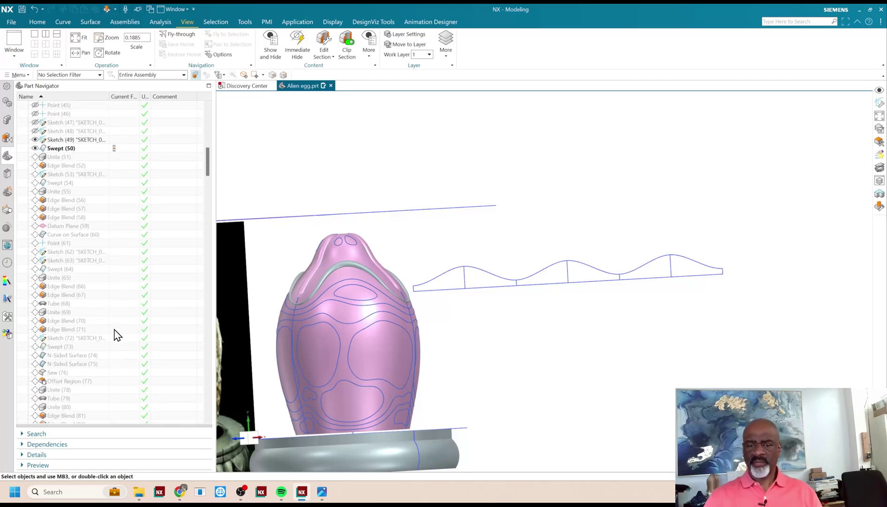
click(114, 356)
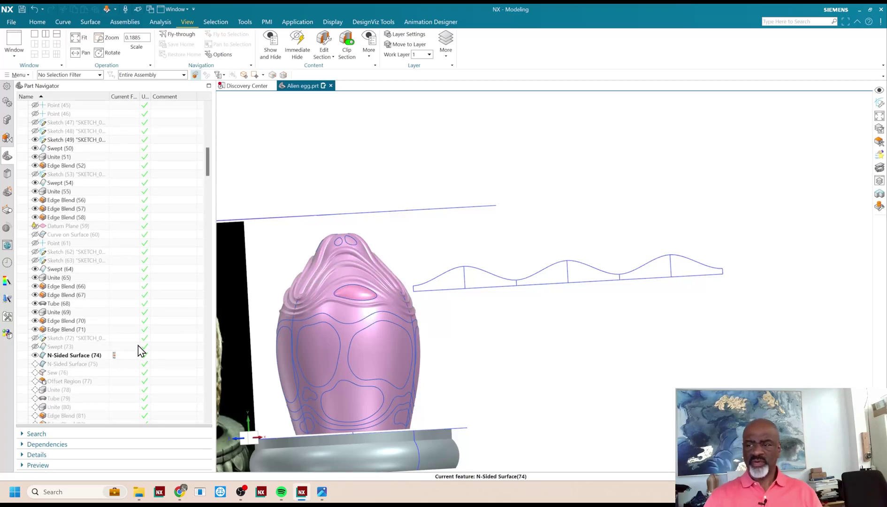
scroll(314, 314, up, 1)
scroll(346, 272, up, 4)
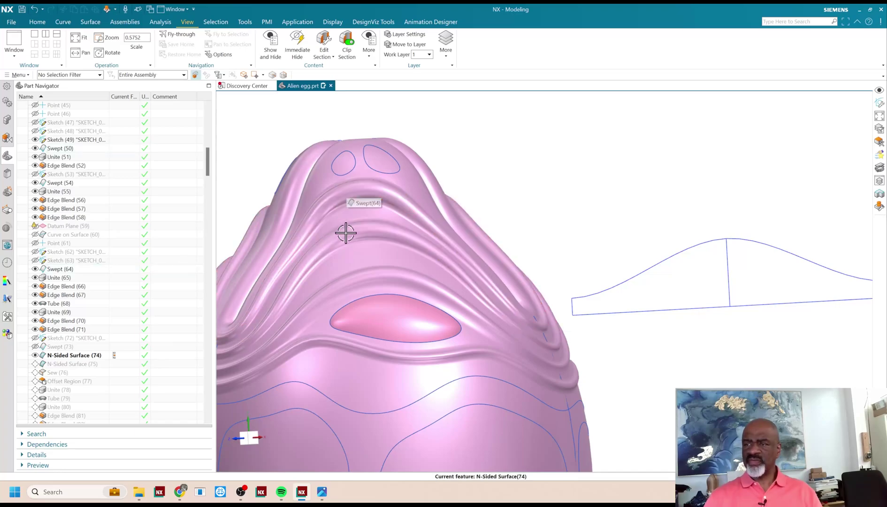
scroll(372, 244, down, 5)
Orbit and zoom around the ridges and bump, then open SKETCH_009 for editing
mouse_move(376, 249)
middle_down()
mouse_move(406, 258)
mouse_move(324, 277)
middle_up()
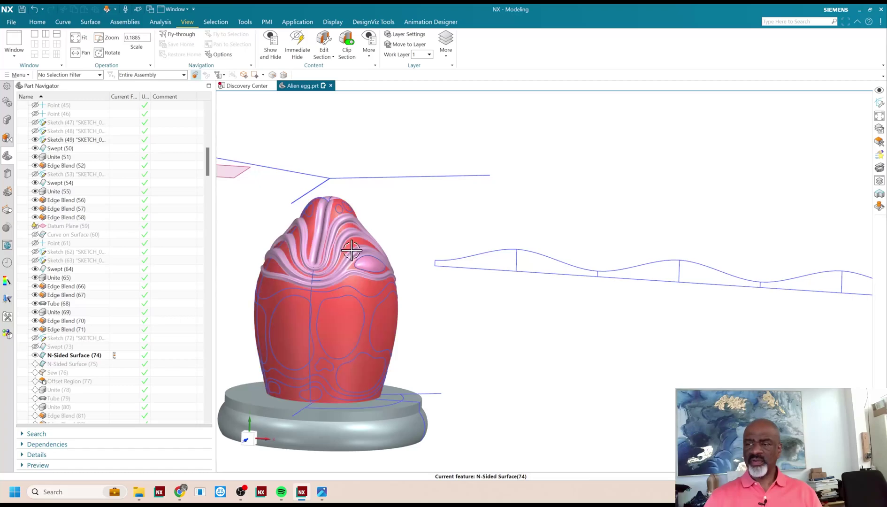
scroll(339, 261, up, 5)
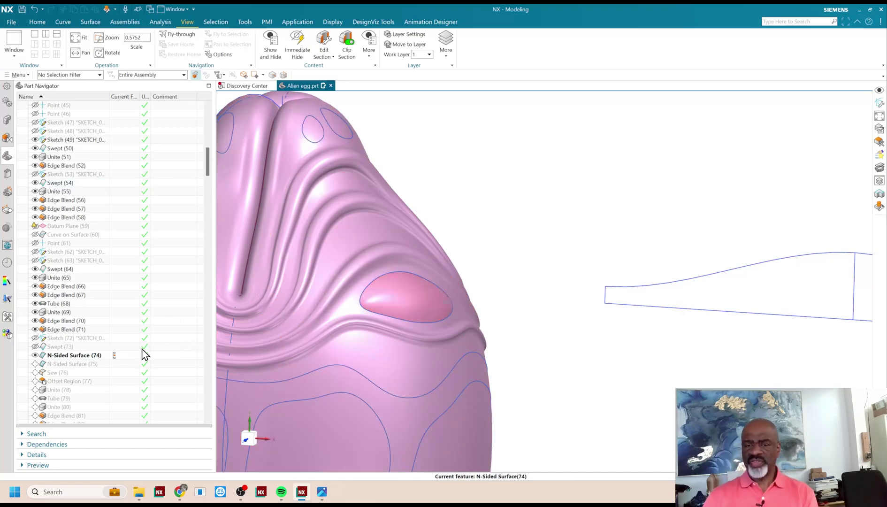
scroll(371, 284, up, 5)
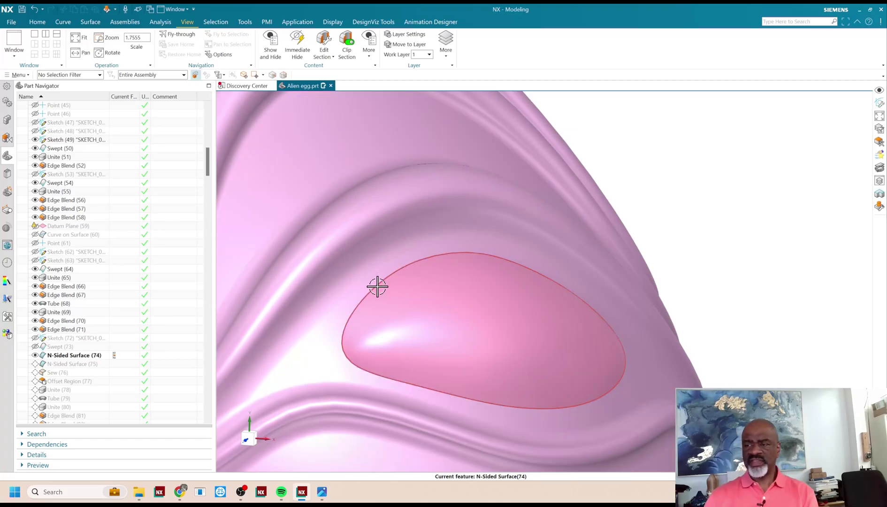
scroll(372, 287, down, 1)
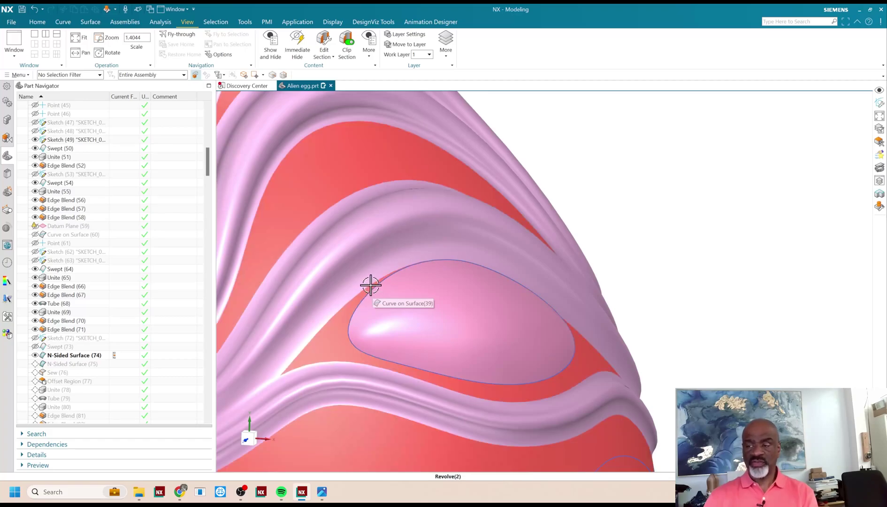
scroll(370, 285, down, 1)
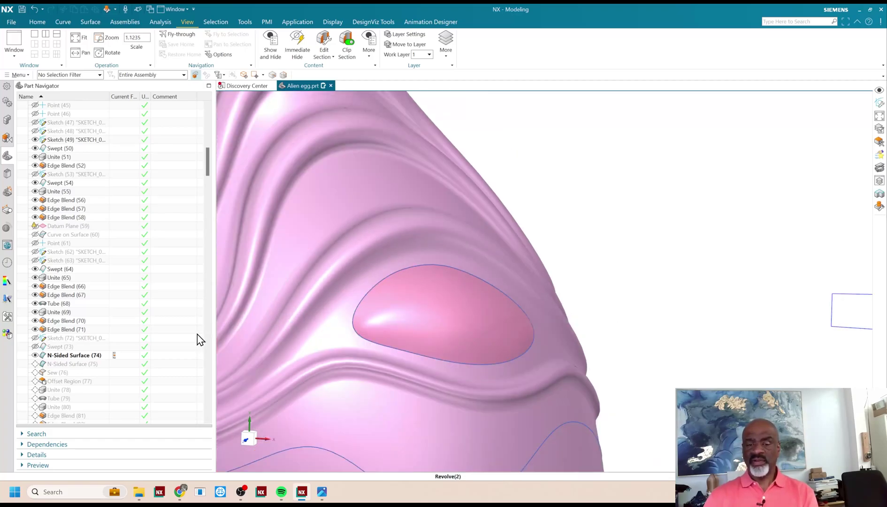
double_click(98, 339)
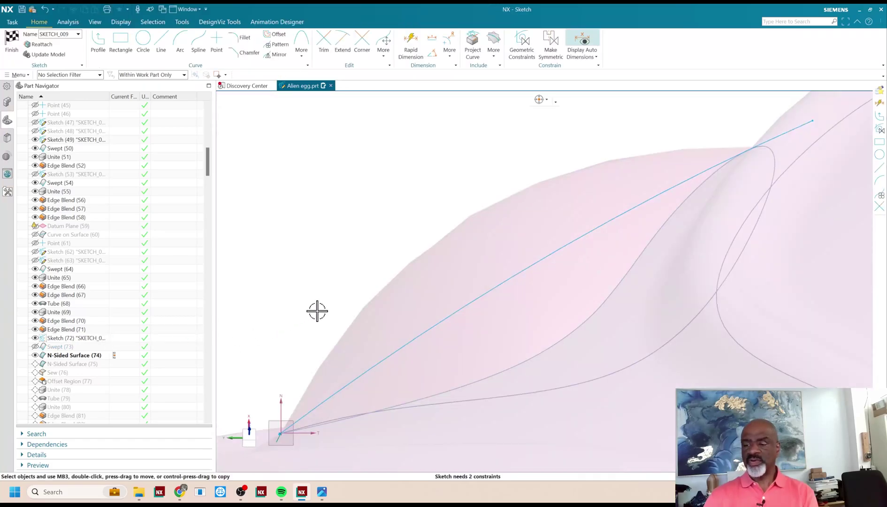
Zoom and rotate around SKETCH_009's origin to inspect its line across the egg surface
scroll(352, 310, down, 4)
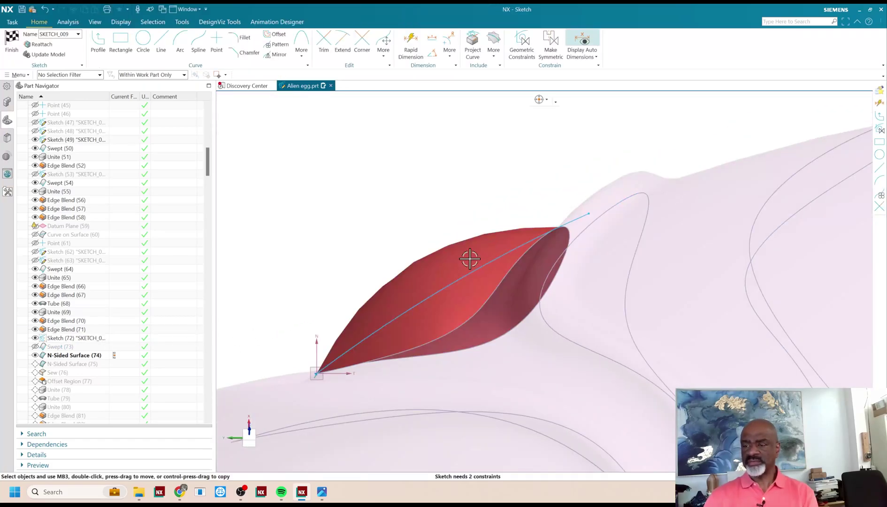
scroll(303, 409, up, 5)
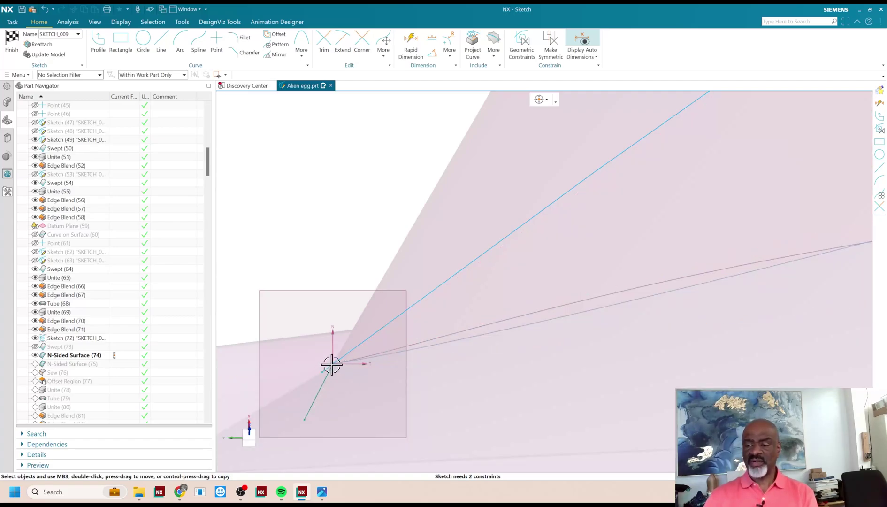
scroll(400, 264, down, 6)
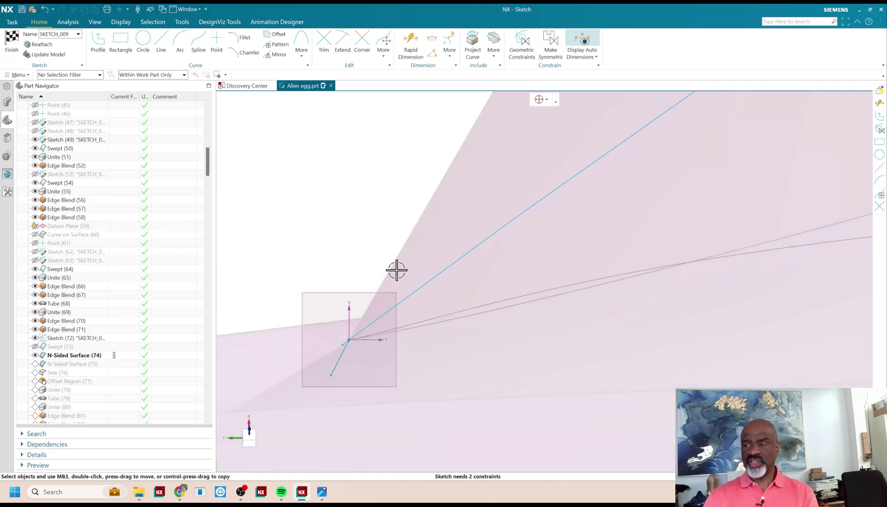
scroll(420, 239, down, 2)
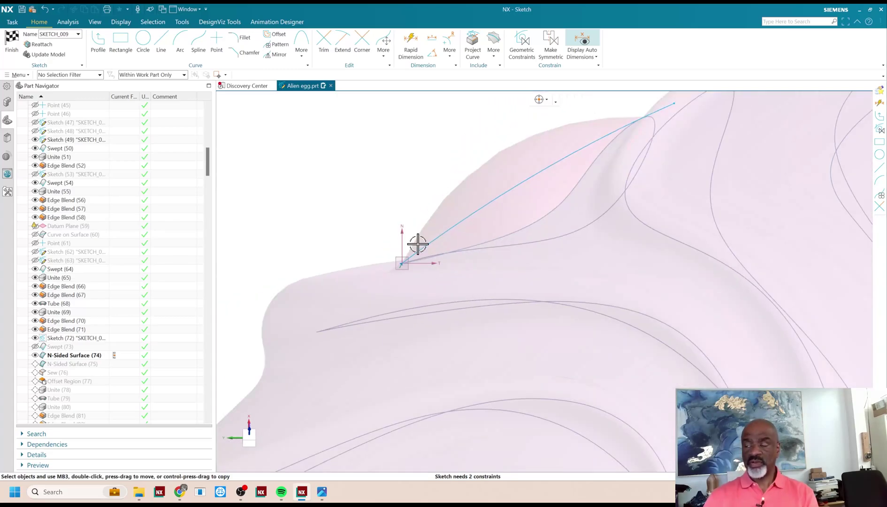
middle_drag(409, 241, 425, 251)
scroll(393, 250, up, 5)
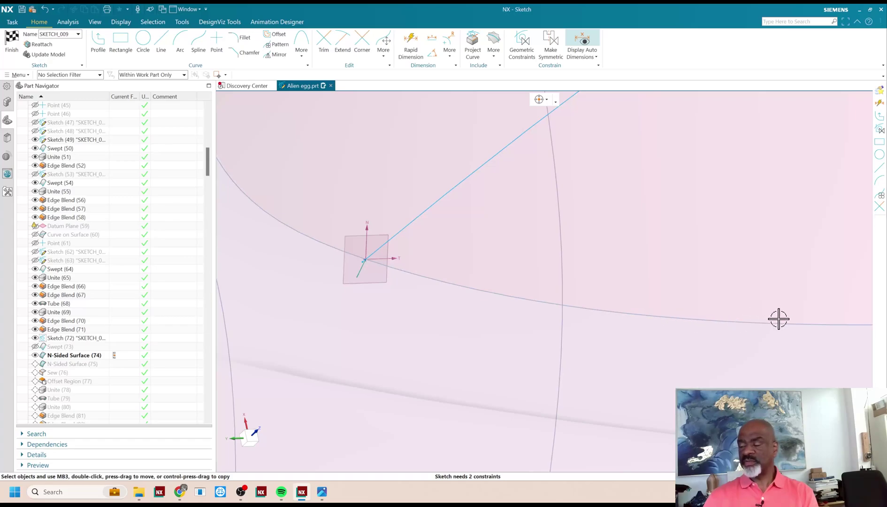
scroll(362, 301, down, 3)
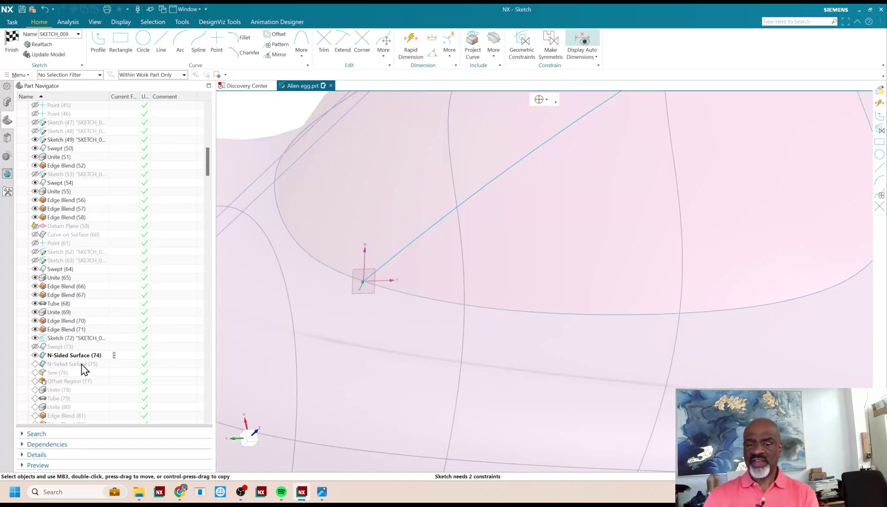
Finish the sketch and return to modelling without changing the surface
double_click(90, 360)
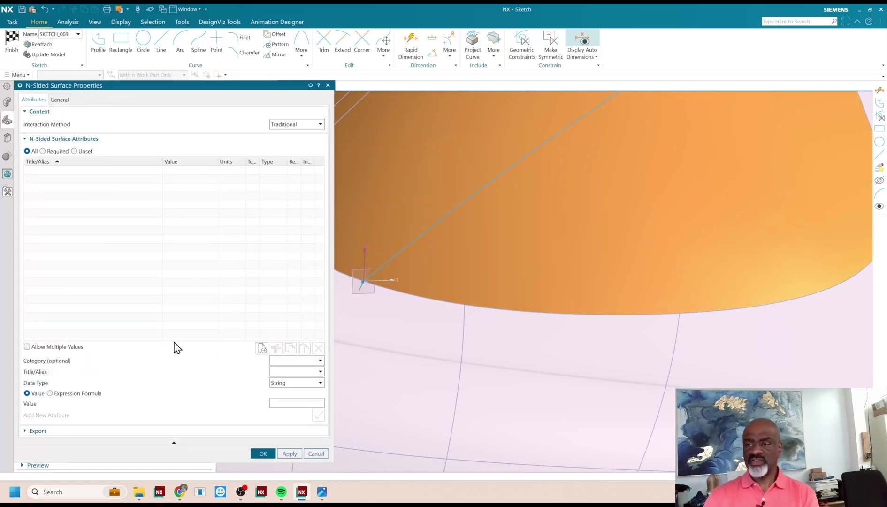
click(317, 454)
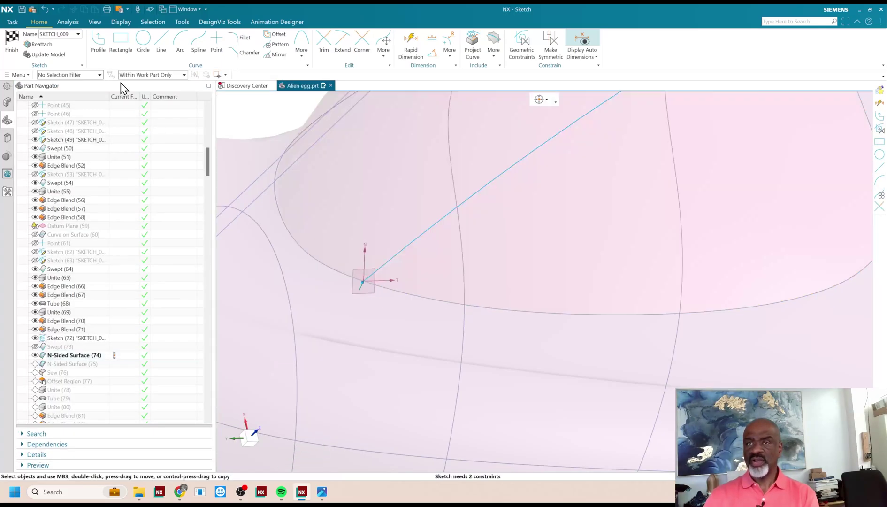
click(14, 34)
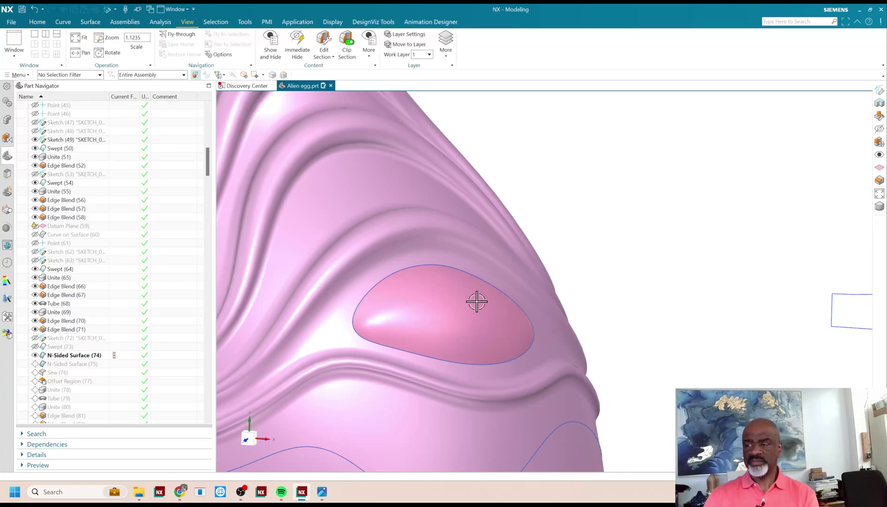
Edit N-Sided Surface (74) so it is constrained to the surrounding egg face
click(83, 357)
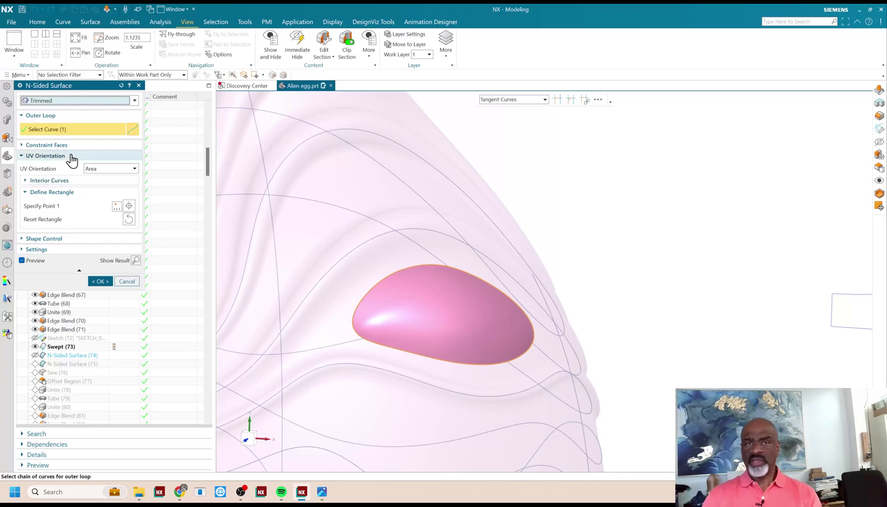
click(43, 146)
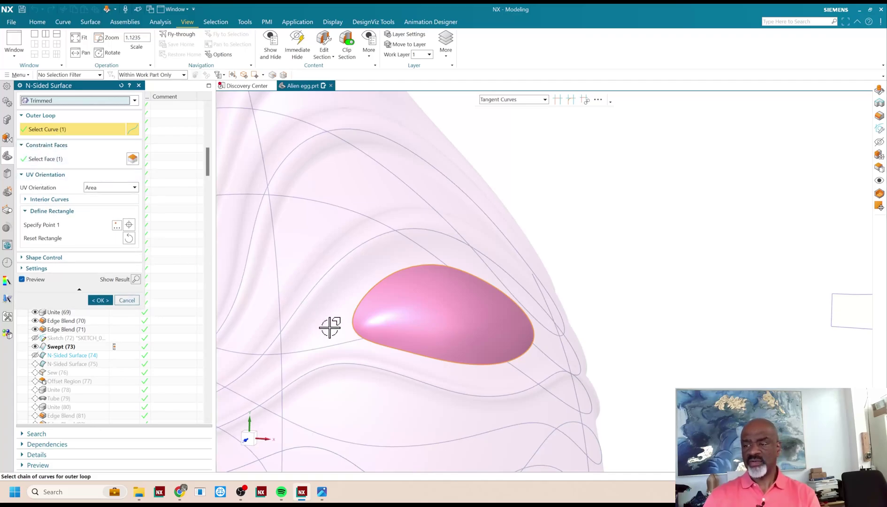
scroll(367, 334, down, 2)
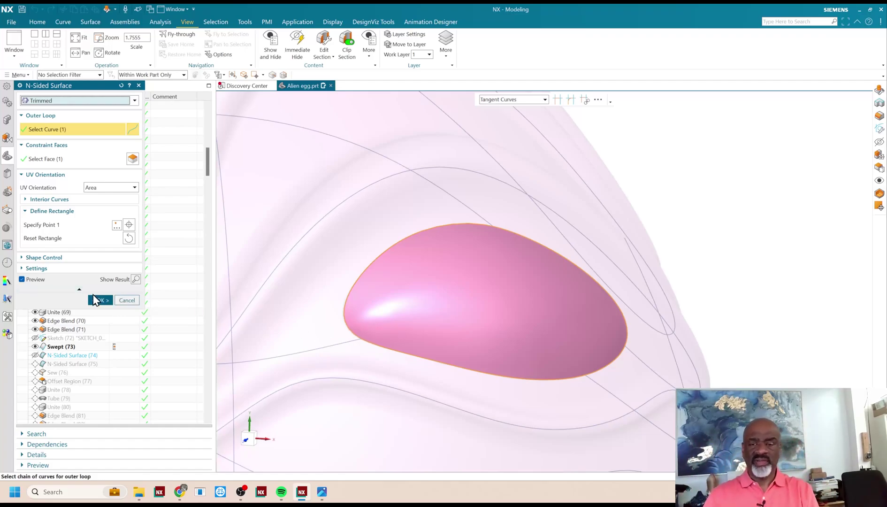
click(133, 301)
Make Tube (115) the current feature so the egg's raised panels return
scroll(388, 284, up, 8)
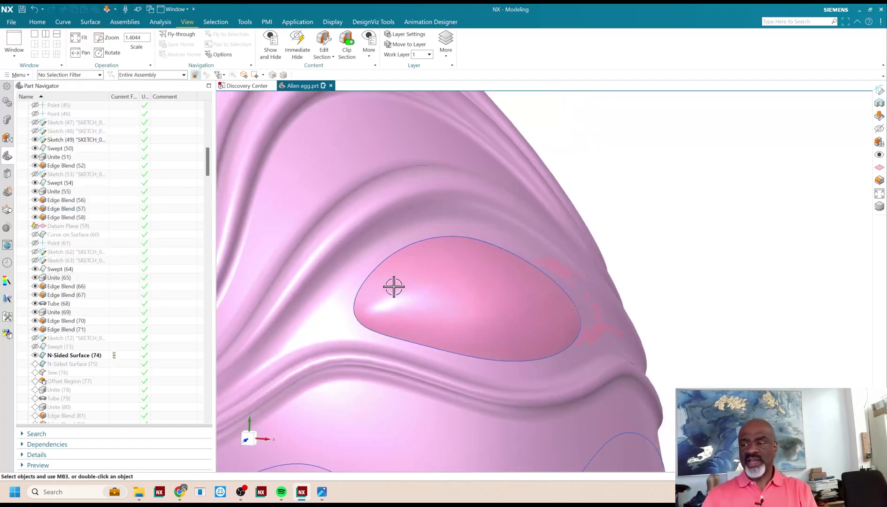
middle_drag(455, 264, 423, 266)
scroll(423, 266, up, 3)
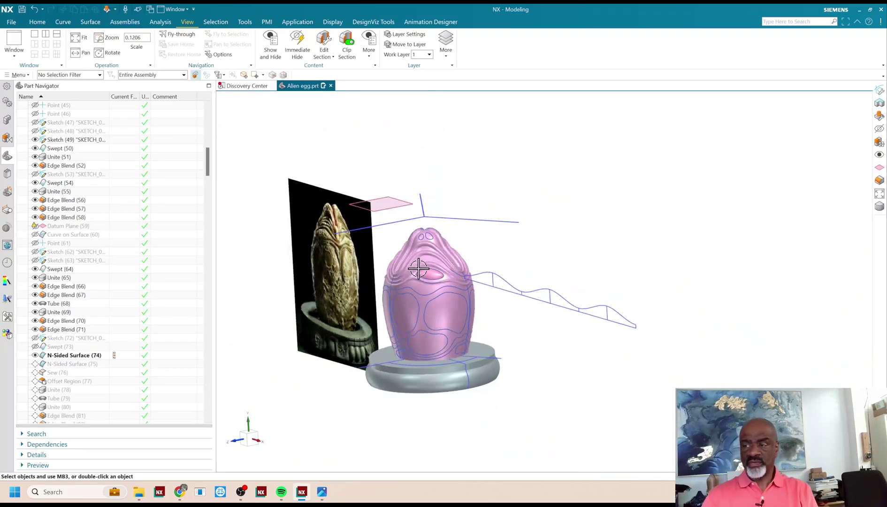
scroll(424, 288, down, 2)
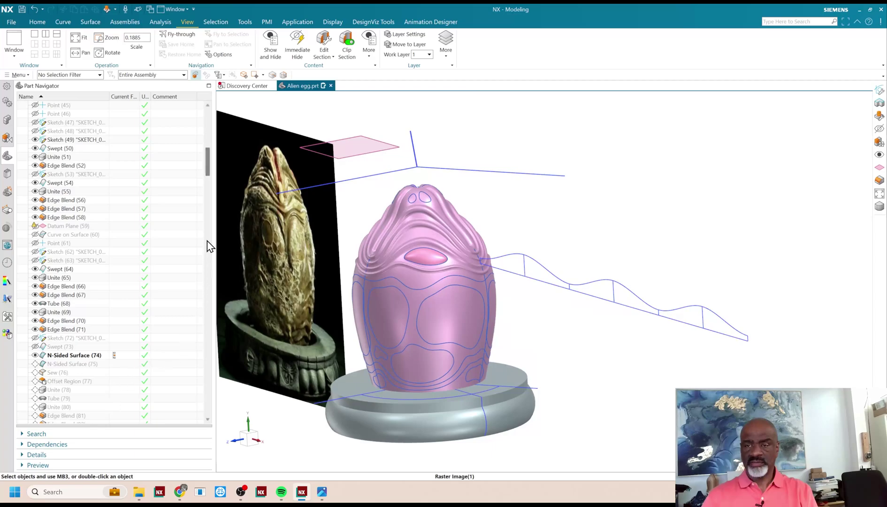
drag(208, 164, 210, 202)
click(90, 280)
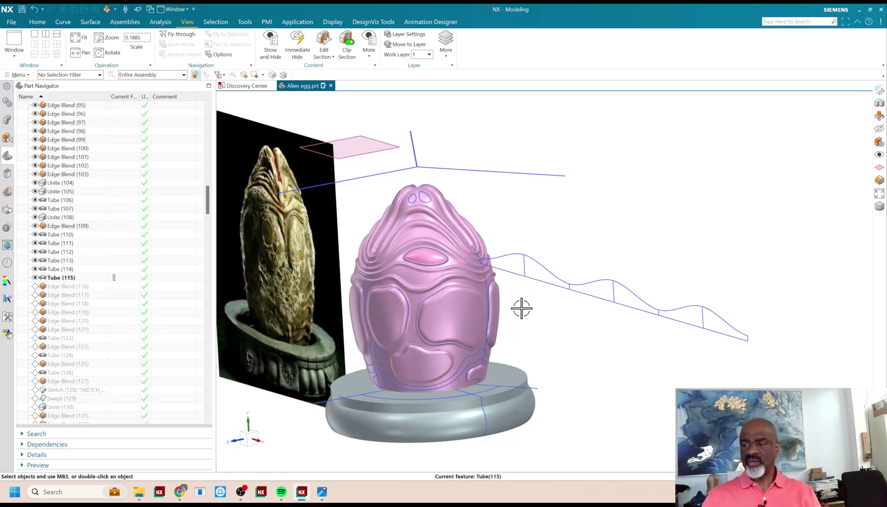
Orbit and zoom around the egg to inspect the rounded panels and layered ridges
scroll(521, 308, down, 2)
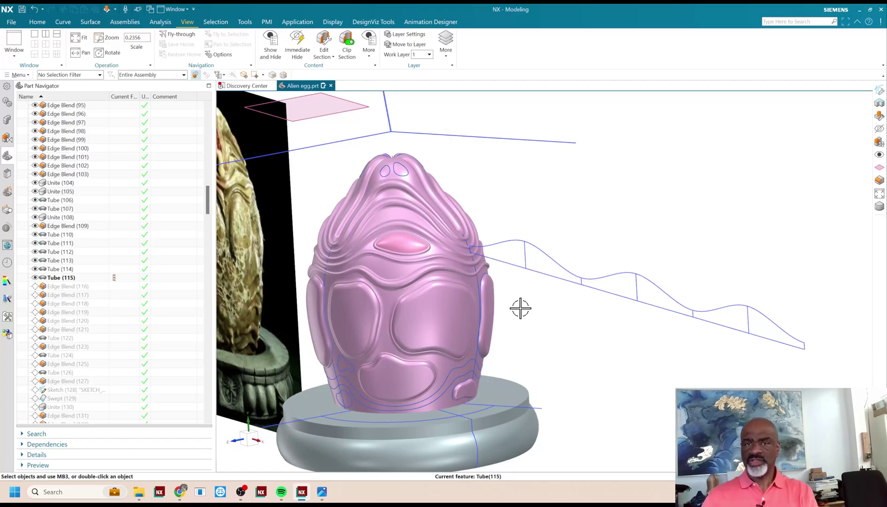
scroll(425, 293, down, 6)
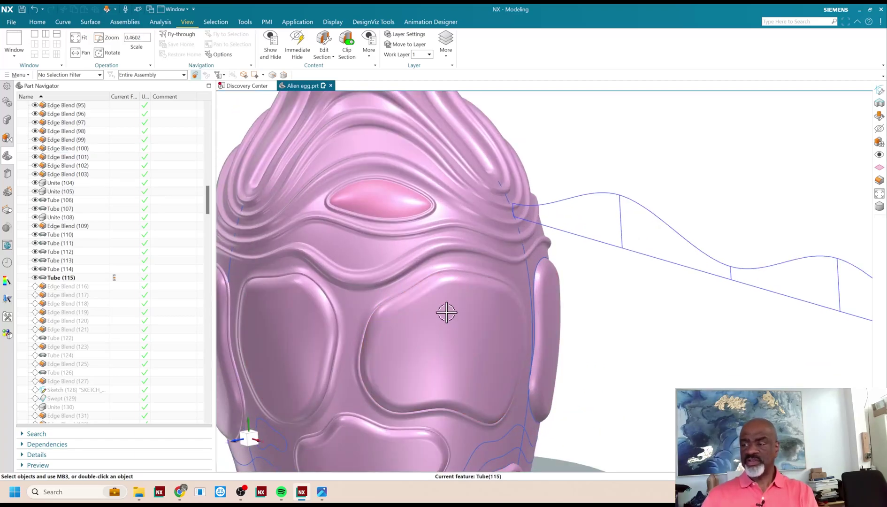
scroll(447, 312, up, 8)
middle_drag(452, 312, 375, 305)
scroll(579, 304, down, 8)
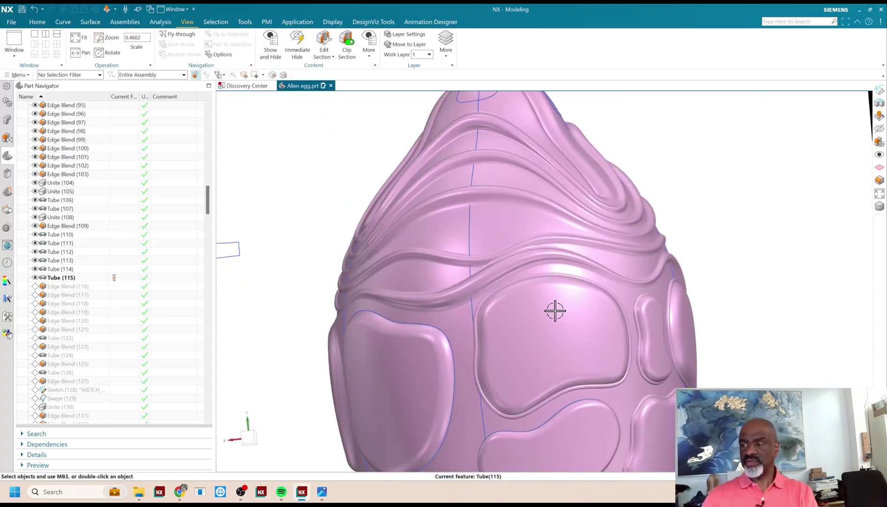
scroll(554, 310, up, 4)
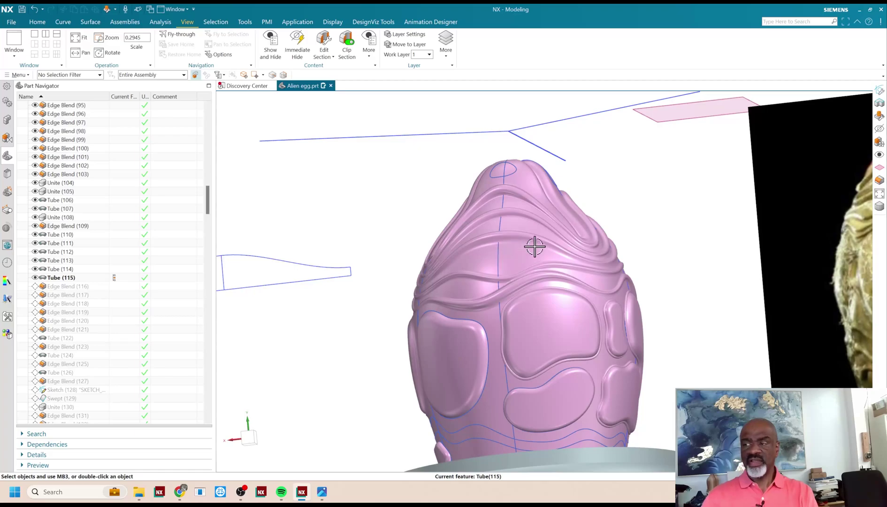
scroll(495, 277, up, 6)
middle_drag(512, 283, 366, 297)
scroll(340, 295, down, 4)
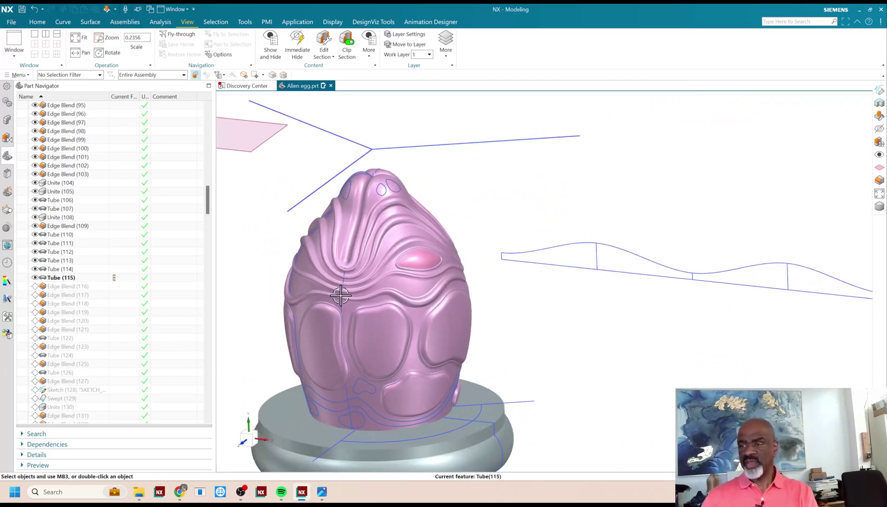
scroll(340, 294, down, 2)
scroll(340, 293, up, 2)
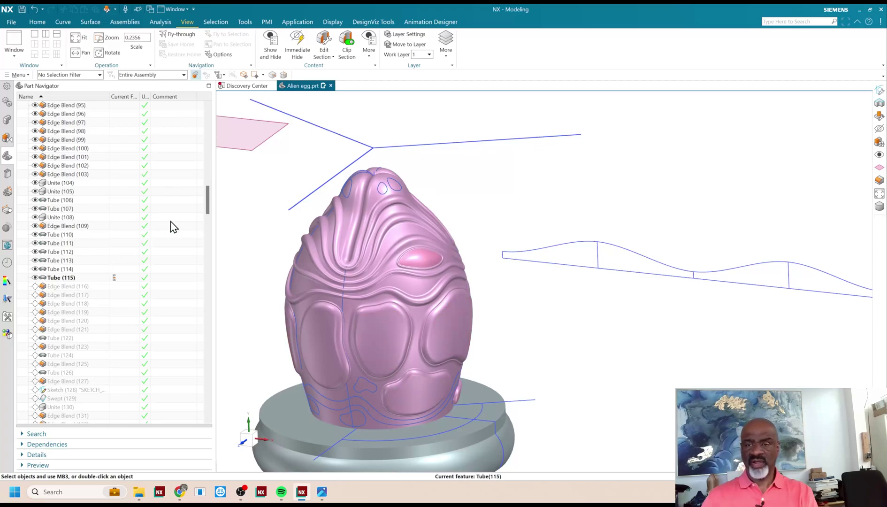
drag(208, 206, 208, 217)
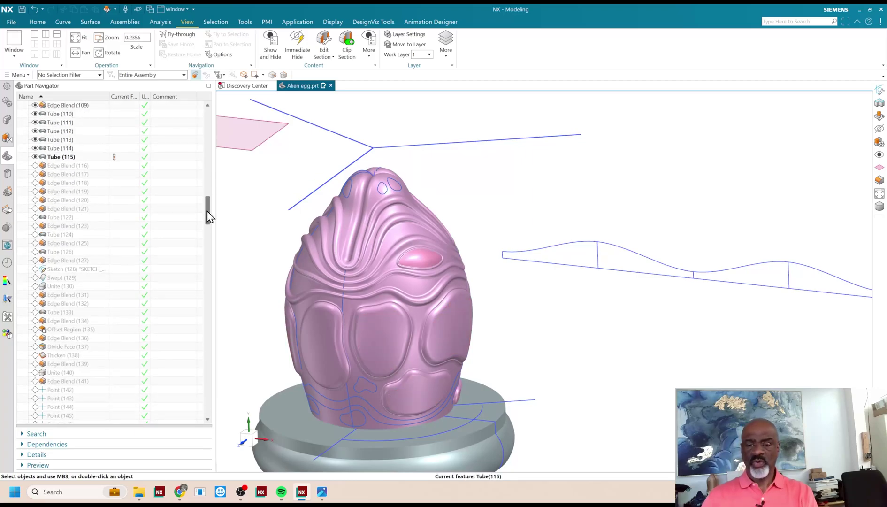
Make Edge Blend (141) current and orbit to inspect the egg's front
double_click(115, 381)
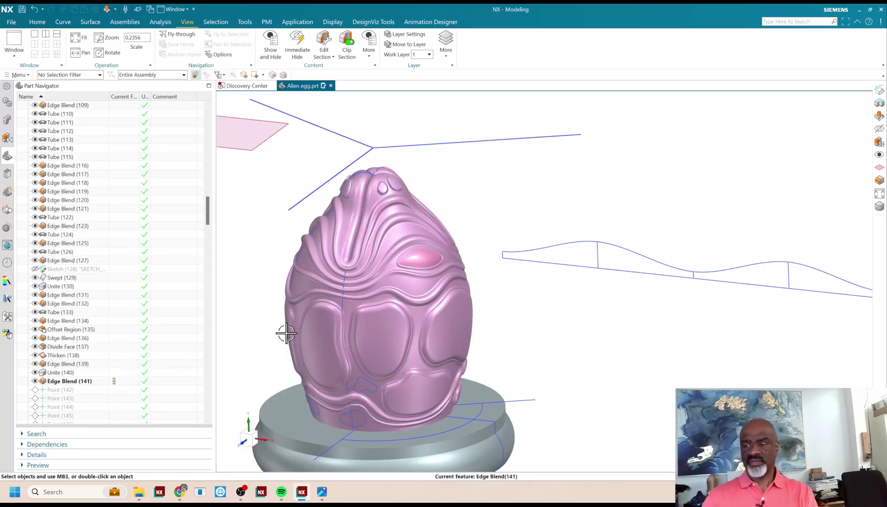
middle_drag(287, 333, 331, 401)
scroll(631, 412, up, 2)
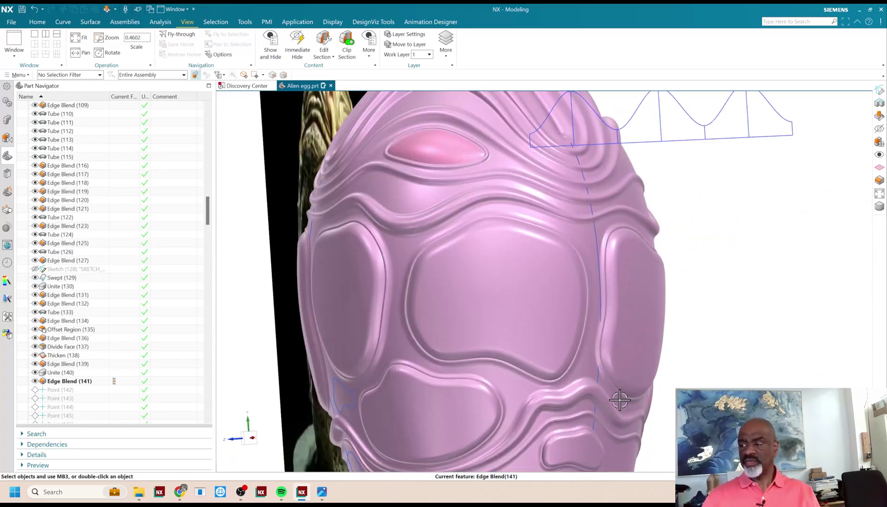
scroll(630, 396, down, 3)
scroll(574, 392, down, 2)
scroll(549, 280, up, 1)
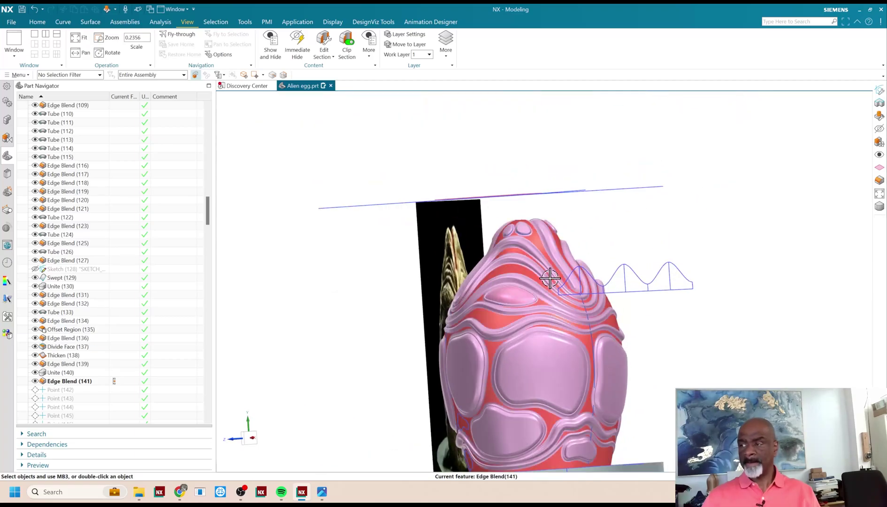
scroll(516, 281, down, 5)
scroll(523, 307, up, 4)
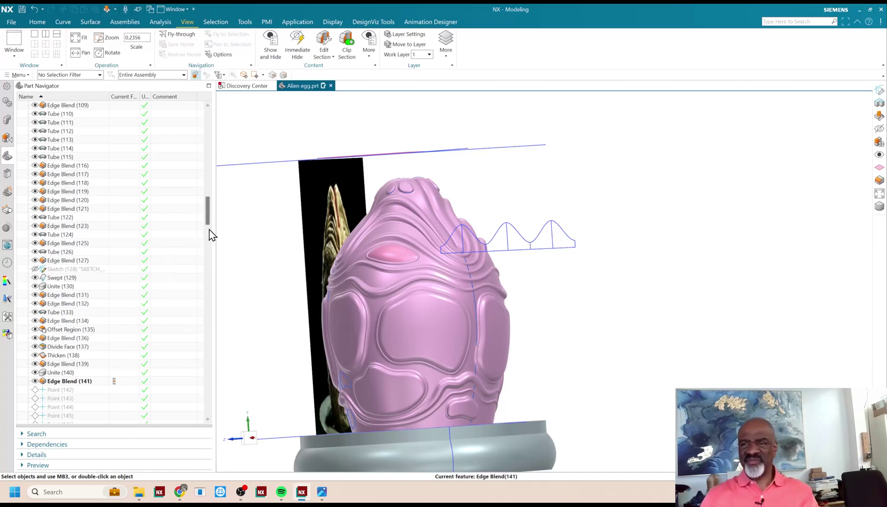
Rotate and zoom the egg and base to compare them with the reference photo
drag(210, 220, 210, 241)
middle_drag(314, 274, 333, 281)
scroll(434, 297, down, 8)
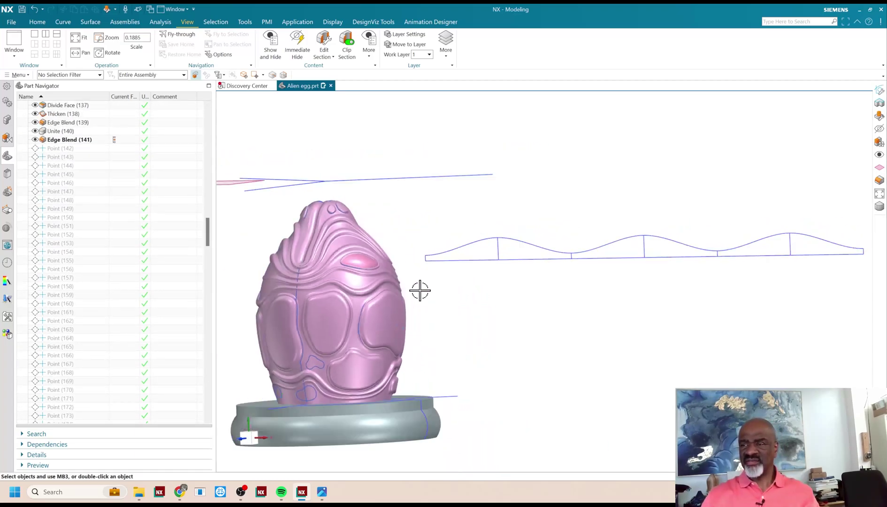
scroll(384, 295, up, 8)
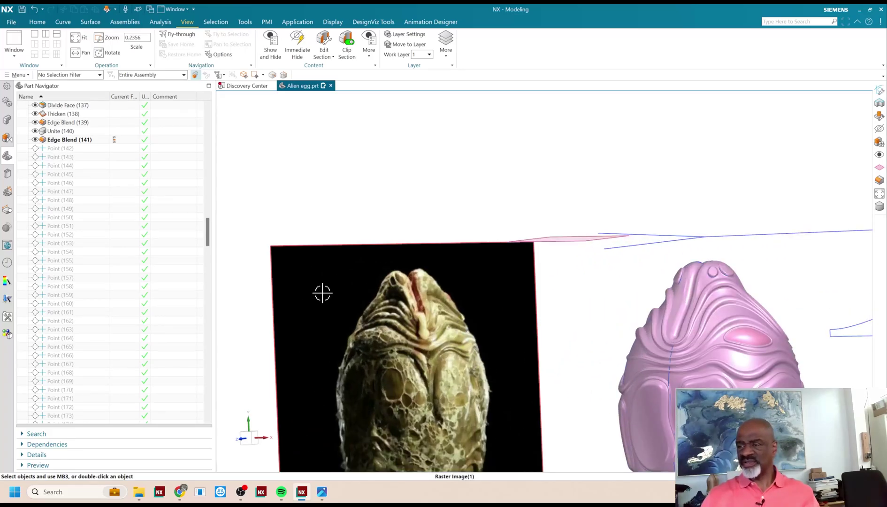
scroll(321, 292, down, 4)
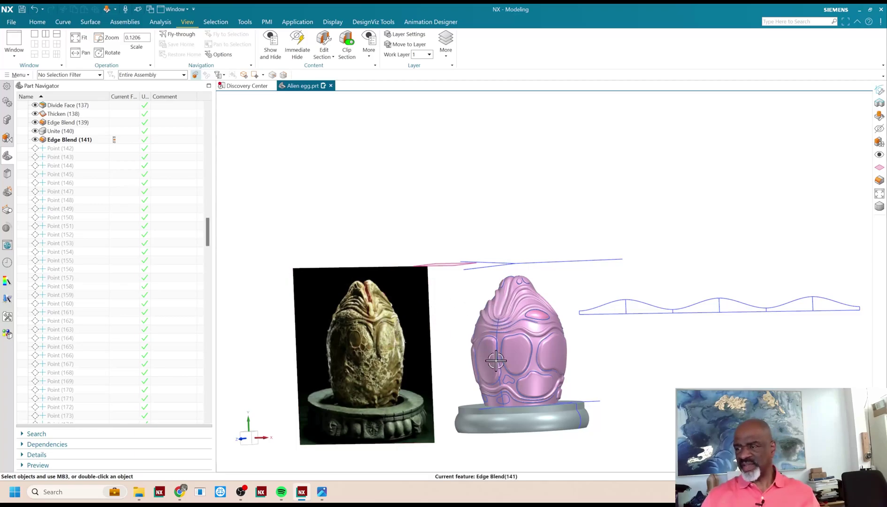
scroll(518, 352, up, 5)
scroll(519, 353, down, 5)
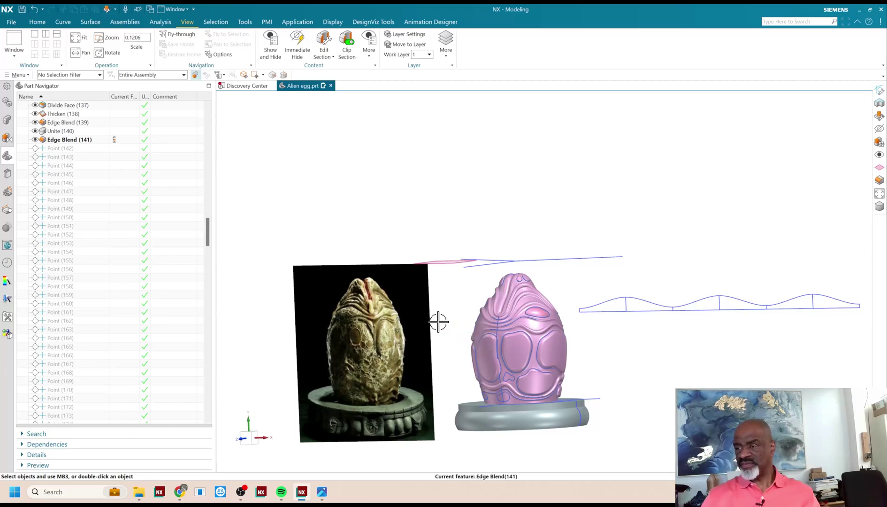
Hide the egg's reference photo with Ctrl+B
click(429, 326)
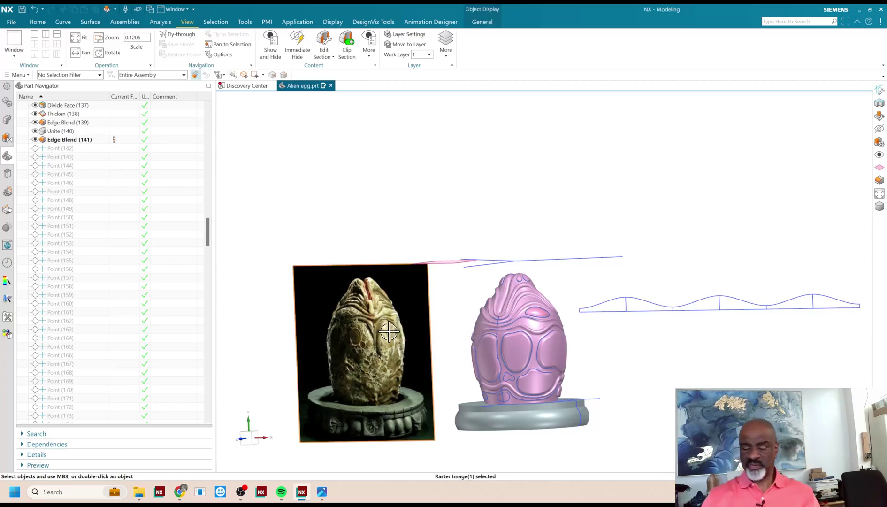
key(ctrl+b)
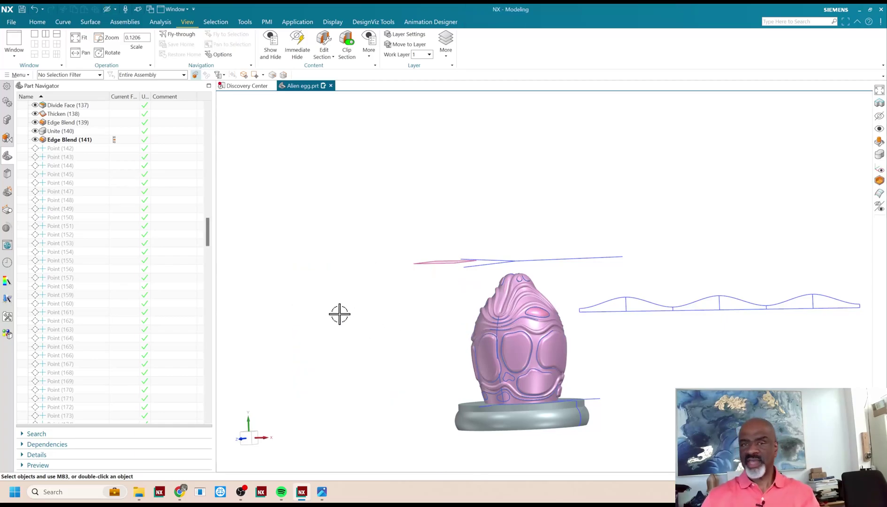
drag(208, 238, 208, 291)
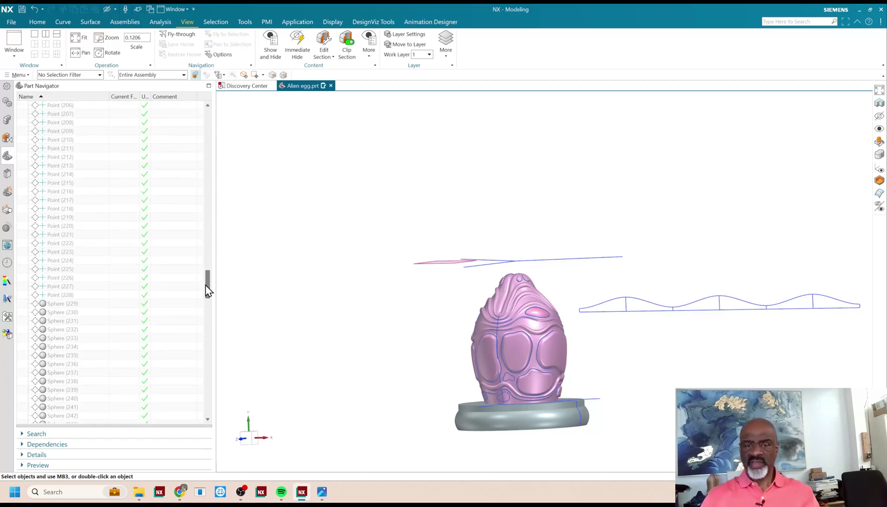
Roll the history forward to Point (228)
double_click(124, 295)
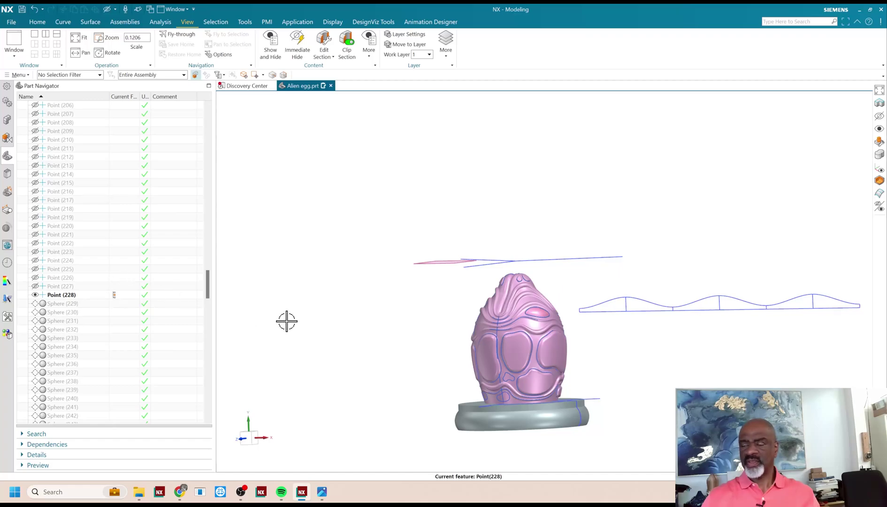
scroll(290, 322, down, 3)
scroll(462, 328, up, 5)
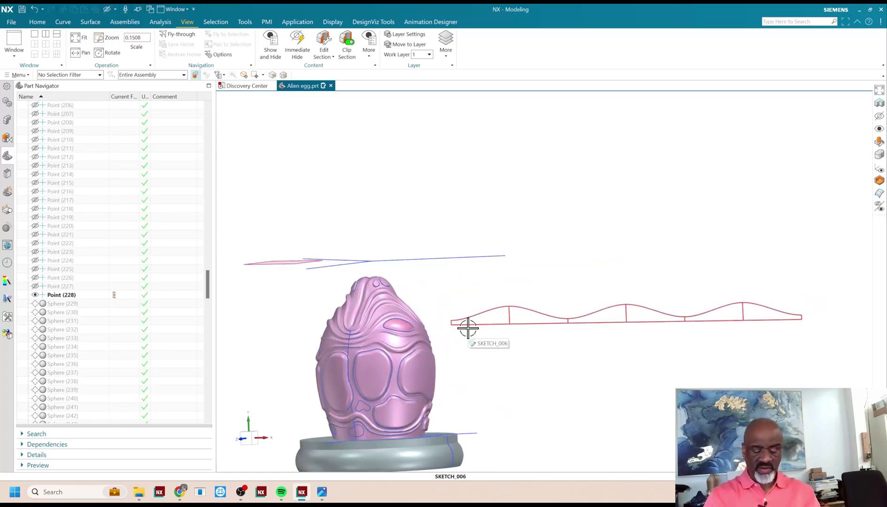
Show the hidden scattered points and curves around the egg, then orbit to inspect them
key(ctrl+shift+k)
middle_drag(366, 344, 420, 352)
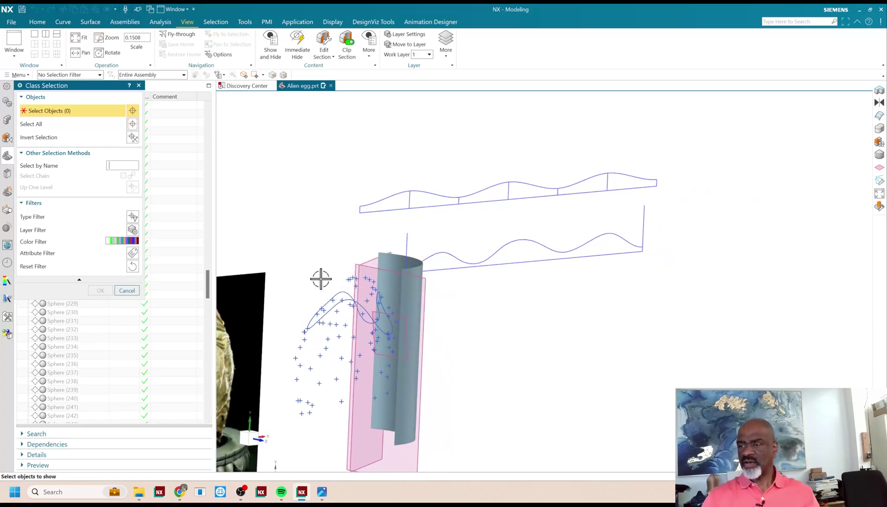
drag(294, 255, 423, 425)
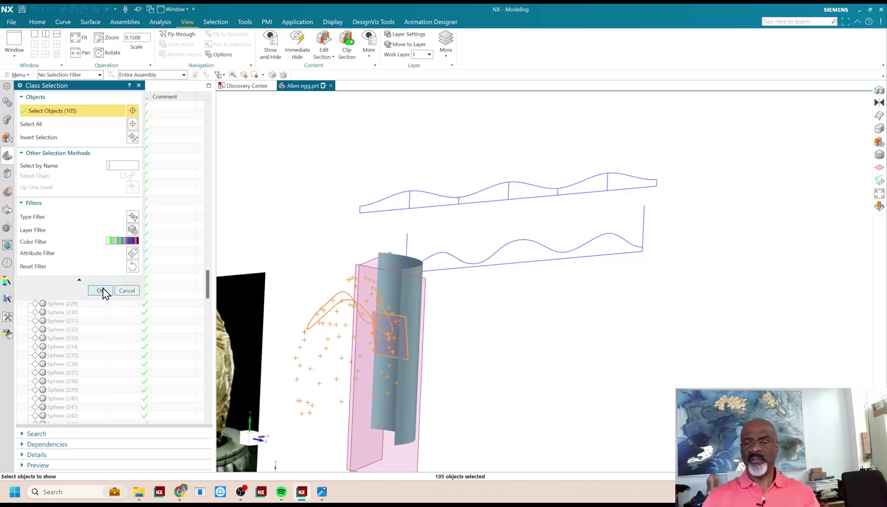
click(102, 290)
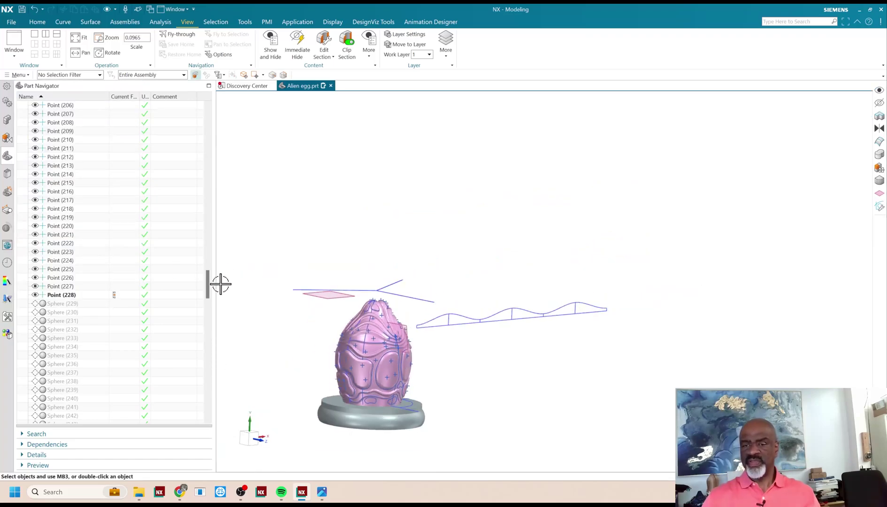
scroll(415, 370, down, 6)
scroll(361, 333, up, 4)
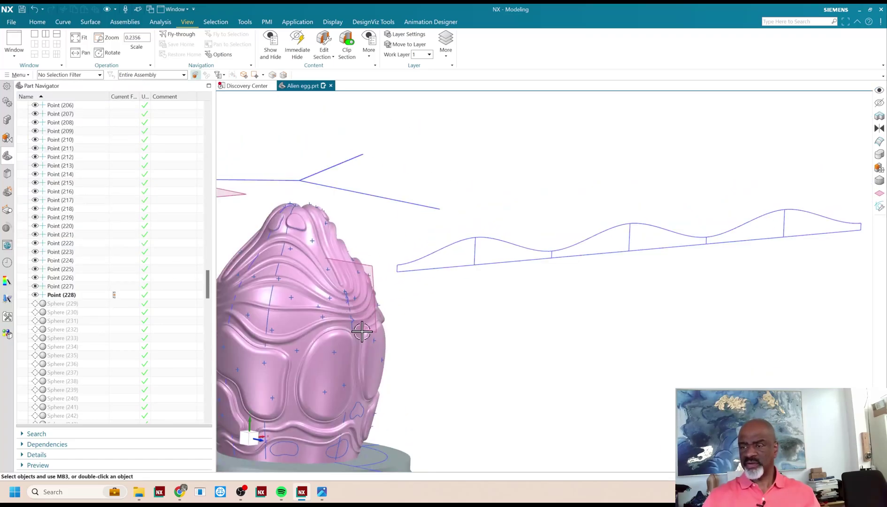
middle_drag(323, 323, 264, 312)
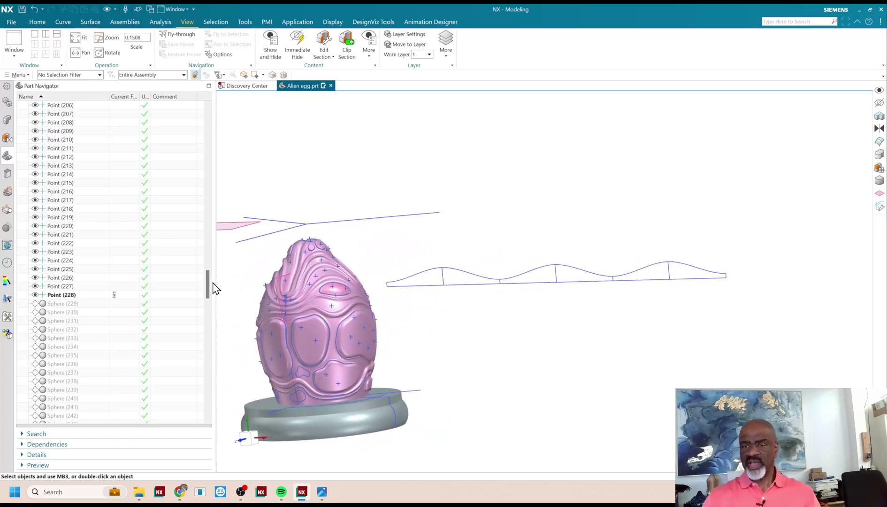
drag(207, 284, 204, 364)
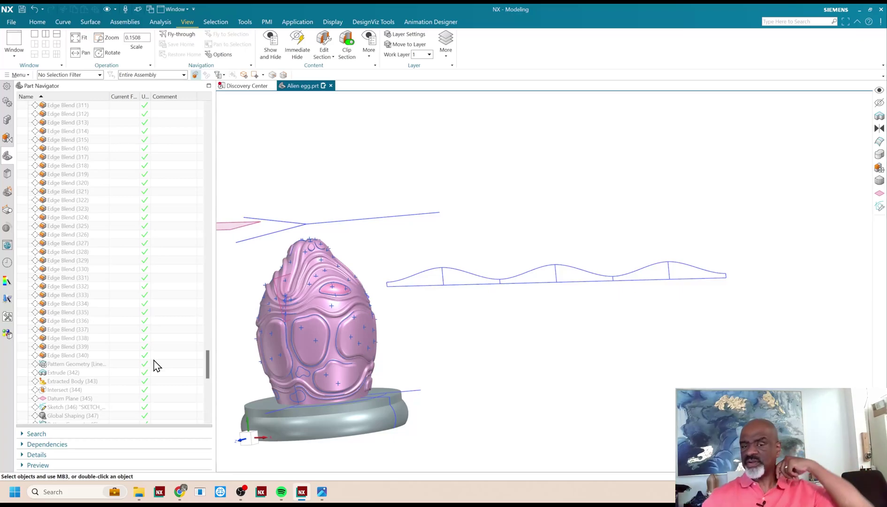
Make Edge Blend (340) current, revealing small blended domed bumps on the egg
double_click(125, 356)
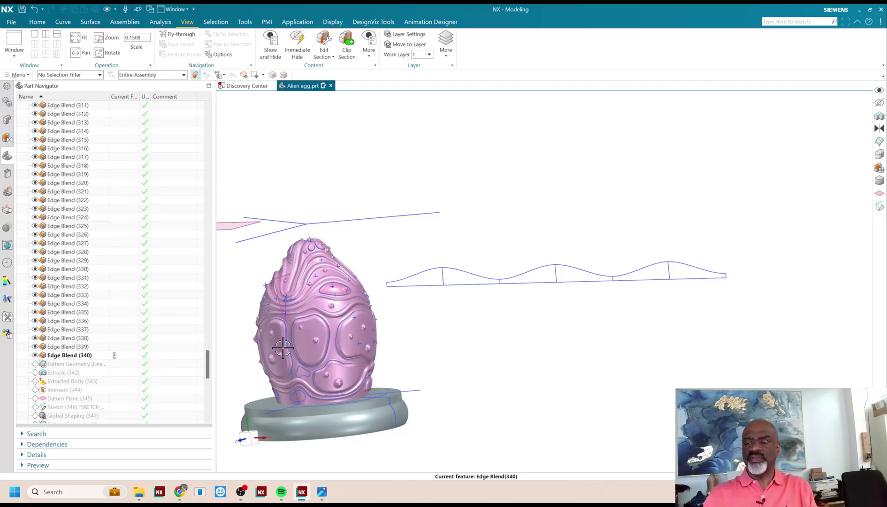
scroll(406, 337, up, 2)
scroll(311, 315, up, 2)
scroll(269, 301, down, 1)
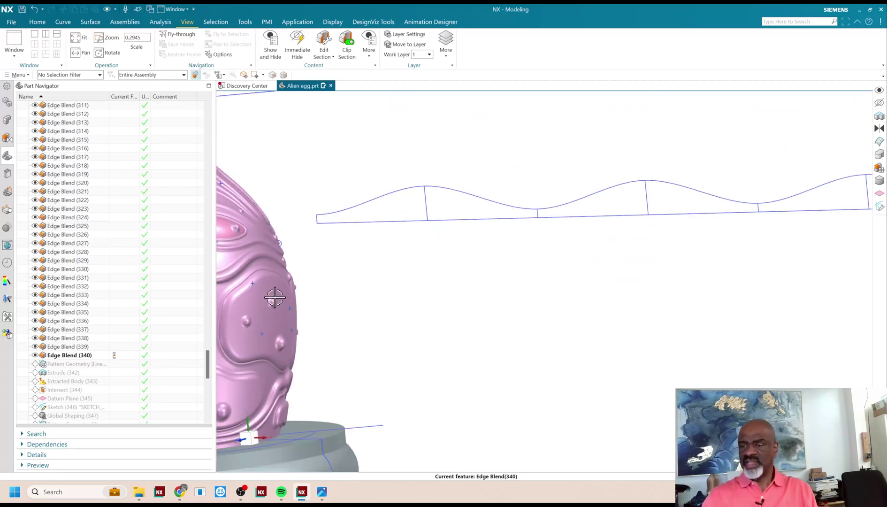
scroll(396, 353, down, 3)
mouse_move(319, 329)
middle_down()
mouse_move(282, 332)
mouse_move(328, 332)
middle_up()
scroll(418, 345, down, 3)
scroll(331, 286, up, 1)
scroll(343, 201, down, 2)
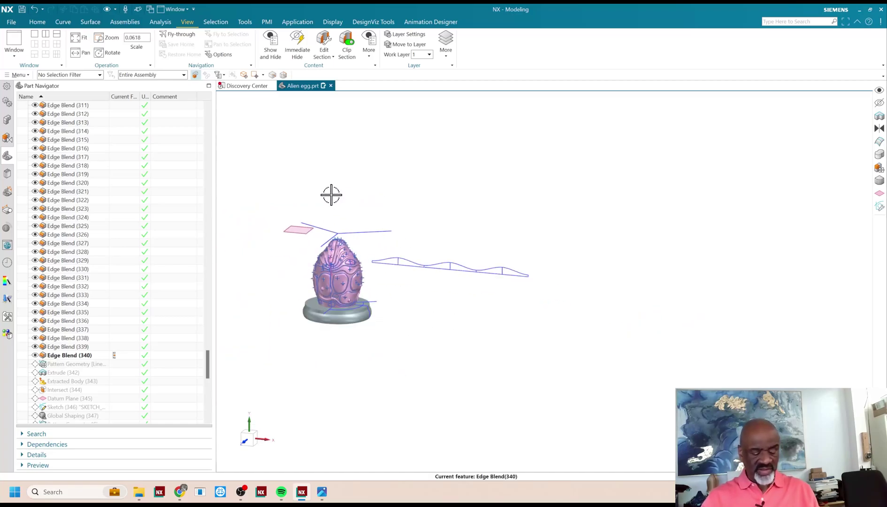
Hide the base, curves, points and planes, keeping only the egg body visible
key(ctrl+b)
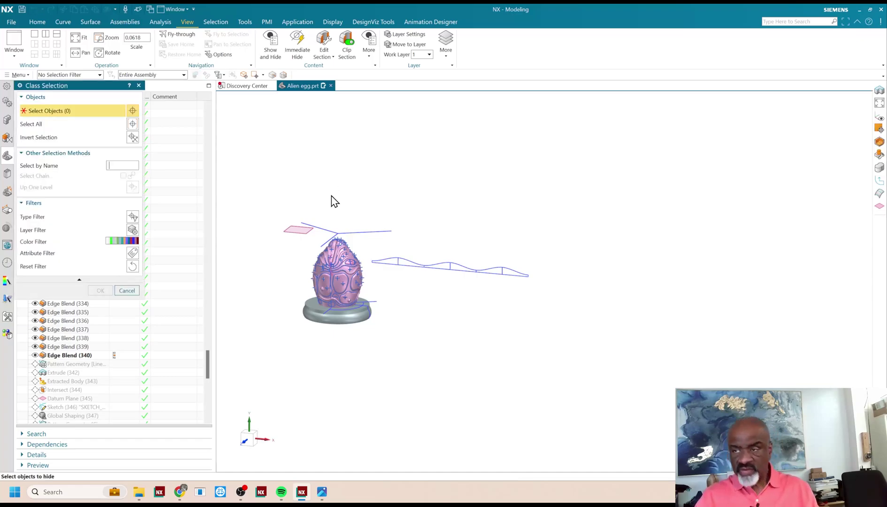
drag(257, 178, 571, 388)
scroll(308, 244, up, 4)
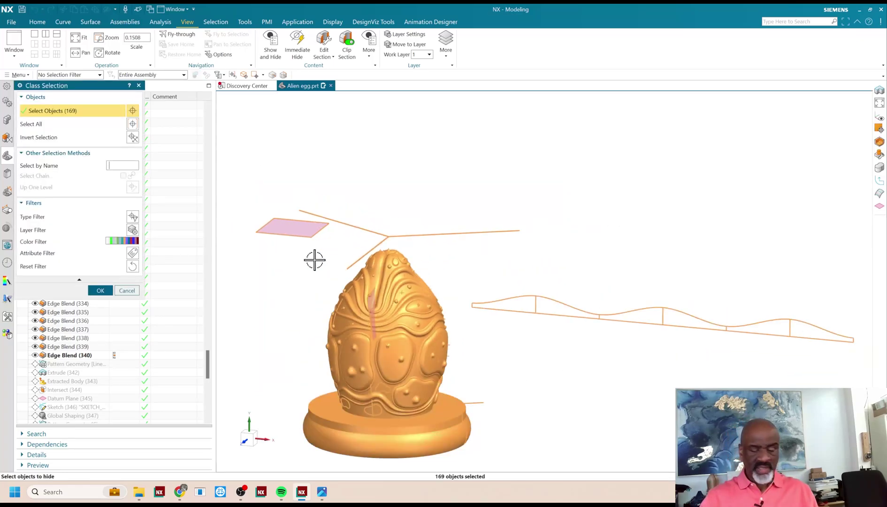
shift+click(400, 352)
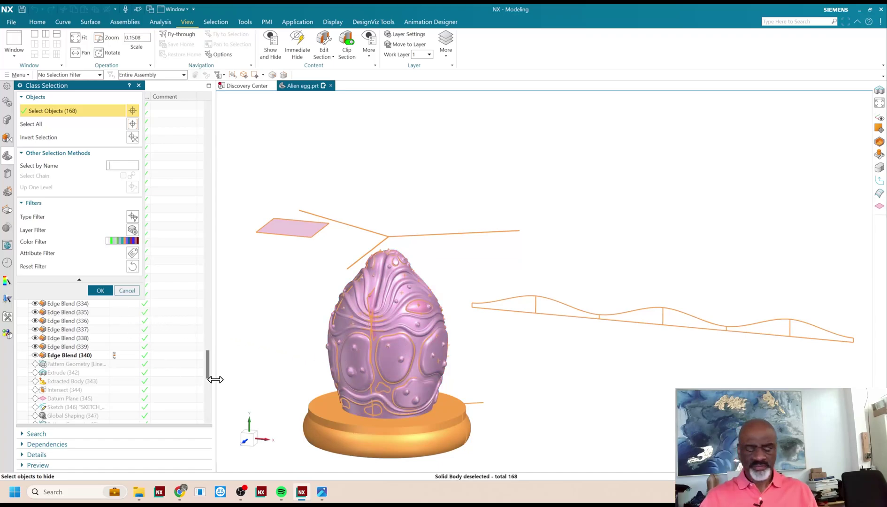
click(104, 292)
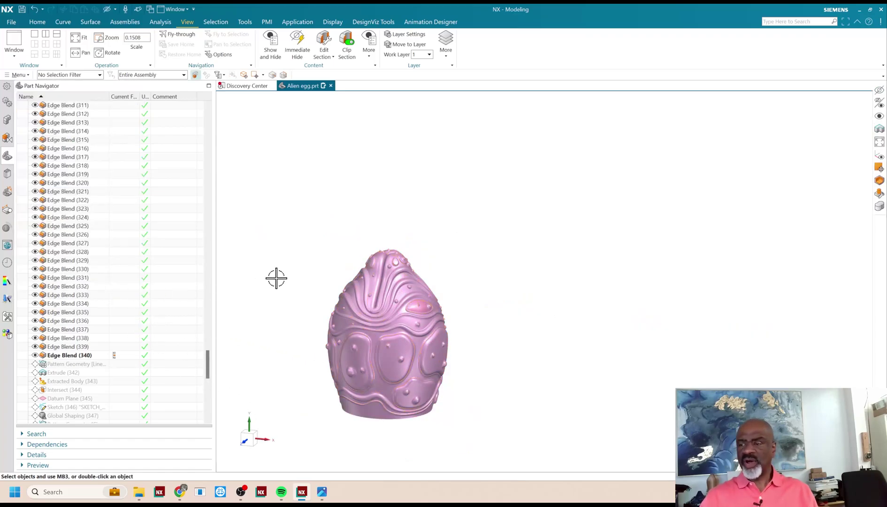
Orbit and zoom around the isolated egg body
mouse_move(495, 361)
middle_down()
mouse_move(454, 359)
mouse_move(488, 377)
mouse_move(480, 352)
middle_up()
scroll(468, 315, down, 2)
scroll(485, 339, up, 6)
scroll(485, 338, down, 5)
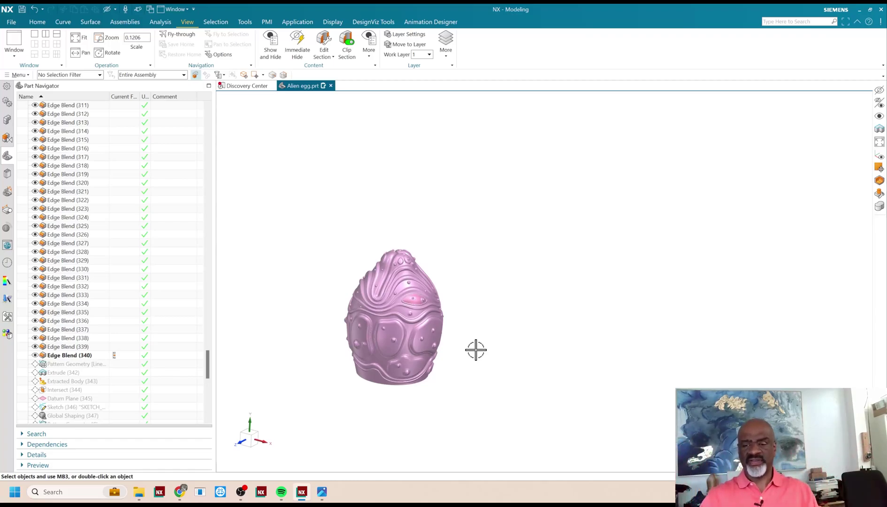
drag(209, 363, 205, 386)
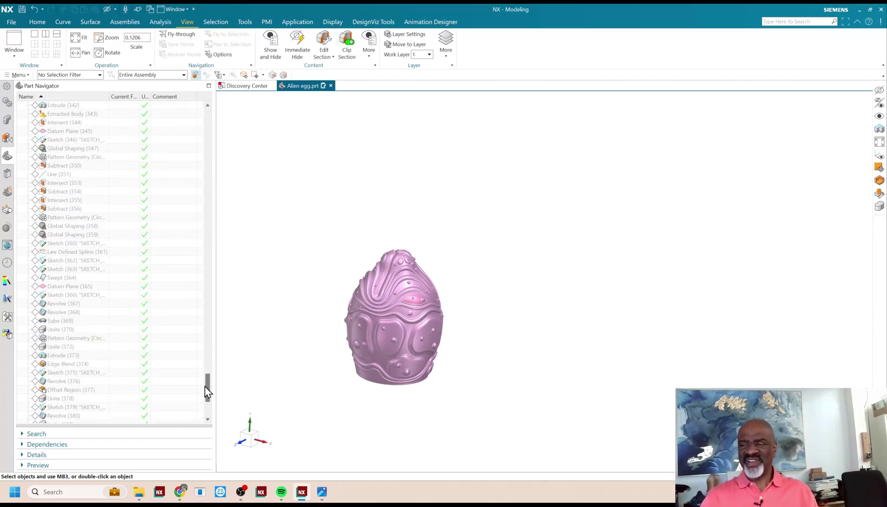
scroll(434, 259, up, 2)
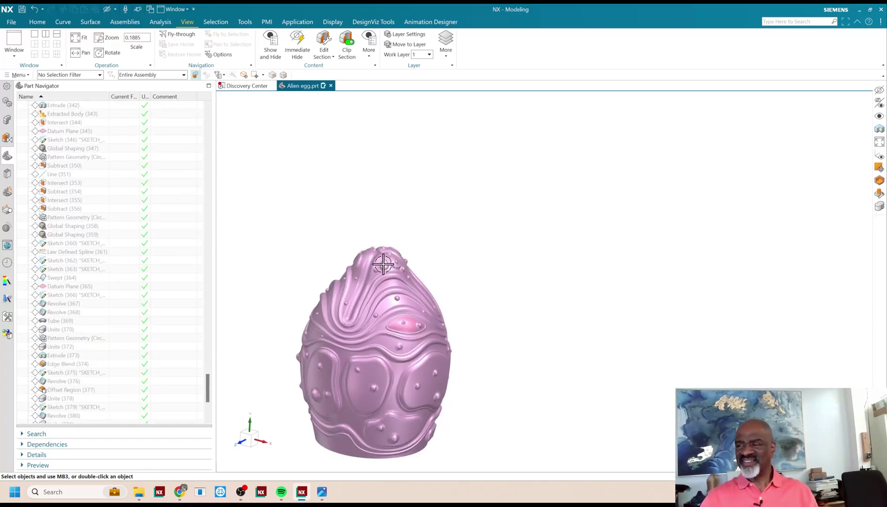
View the egg's raised crest from above, then return to a side view
middle_drag(423, 321, 454, 358)
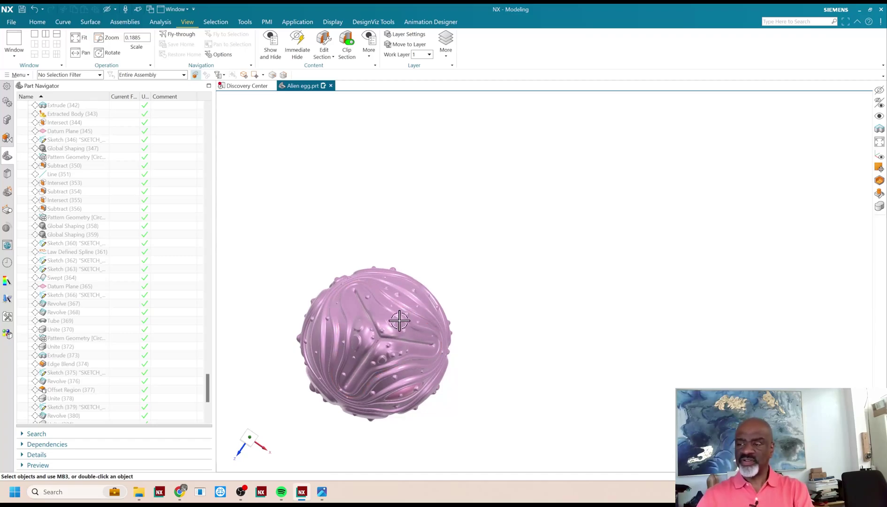
middle_drag(556, 363, 552, 311)
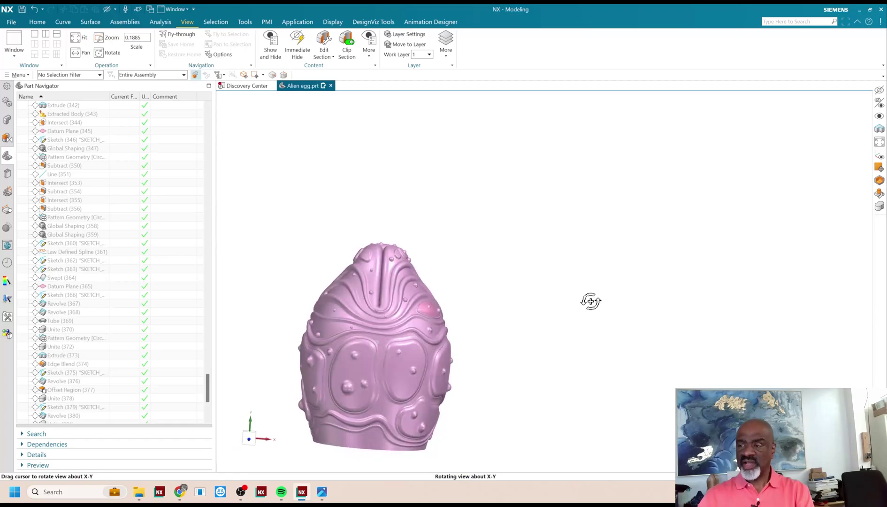
middle_drag(590, 300, 446, 293)
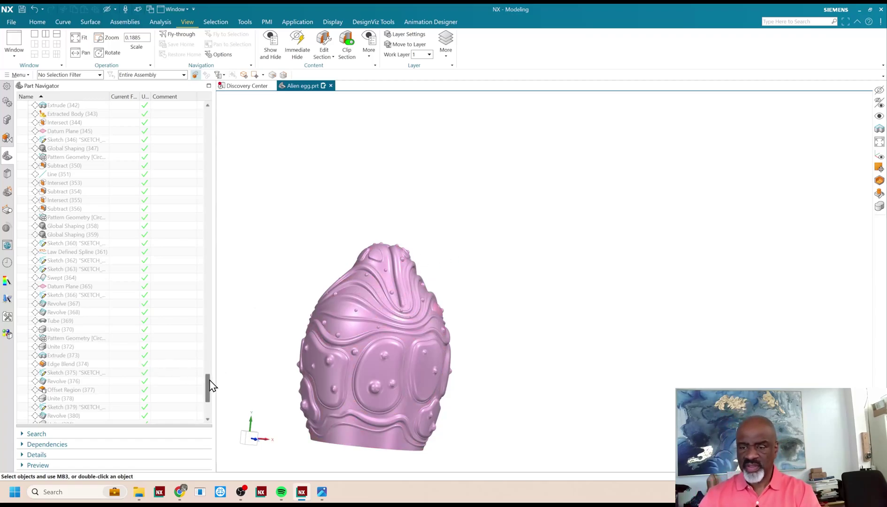
drag(209, 380, 205, 397)
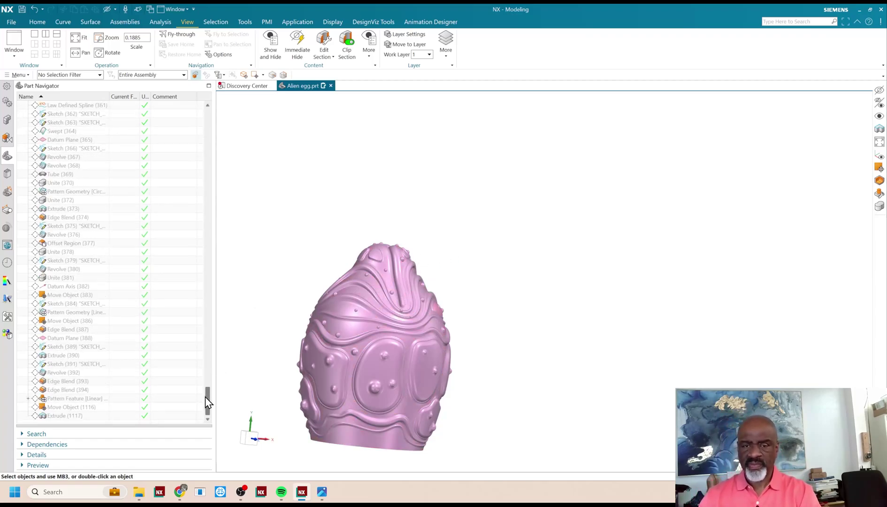
scroll(205, 397, up, 4)
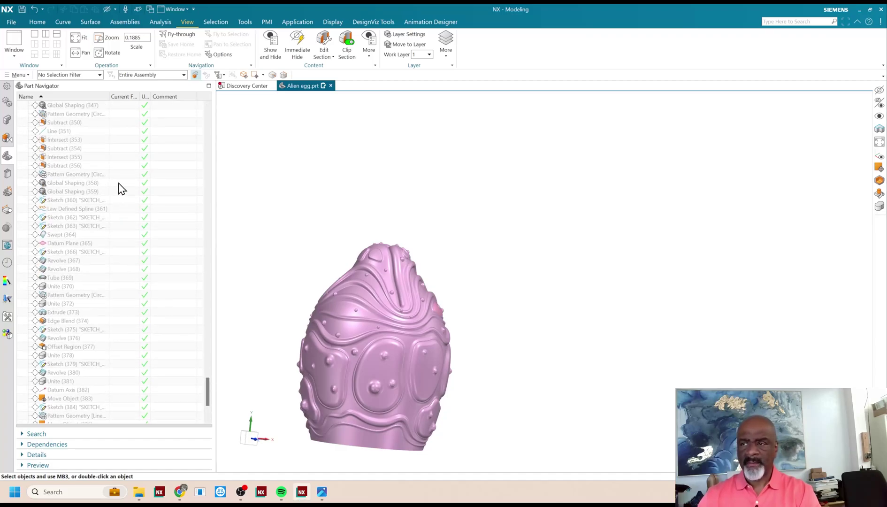
Orbit and zoom around the three patterned eggs and the tentacle
scroll(673, 305, up, 4)
middle_drag(657, 299, 389, 303)
scroll(574, 271, down, 4)
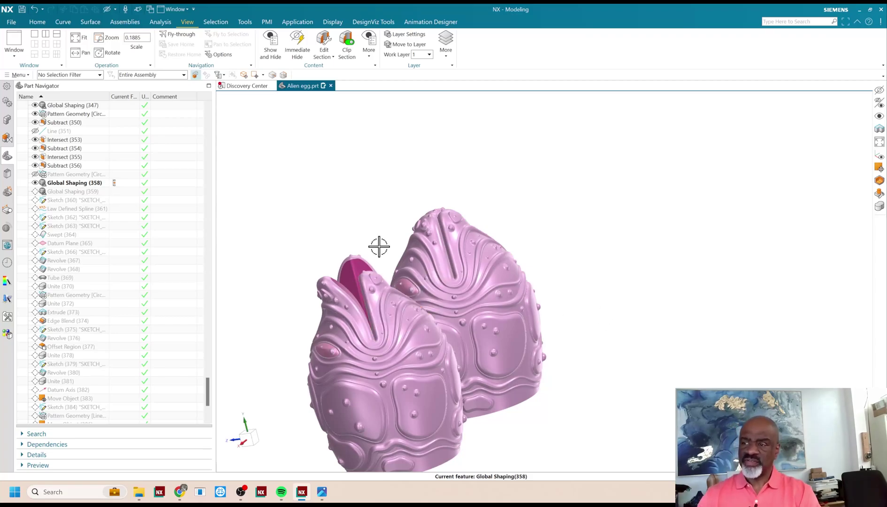
middle_drag(604, 228, 447, 256)
scroll(448, 256, down, 2)
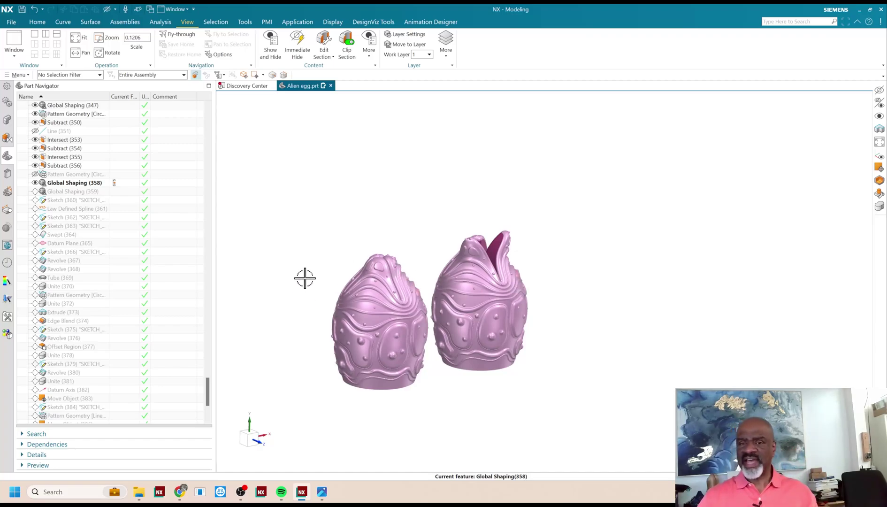
drag(207, 386, 207, 399)
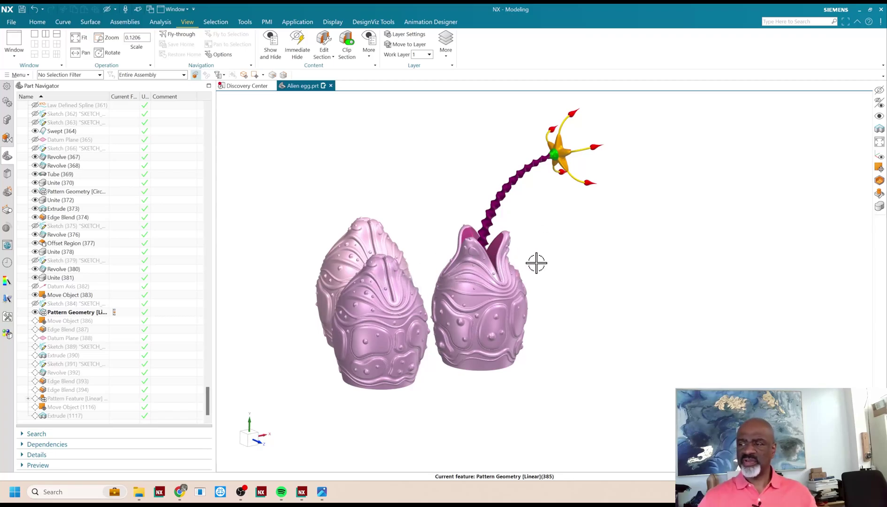
Show the hidden Law Defined Spline (361) and zoom in on the wavy curve
mouse_move(539, 261)
middle_down()
mouse_move(546, 257)
mouse_move(535, 257)
mouse_move(544, 259)
mouse_move(535, 245)
middle_up()
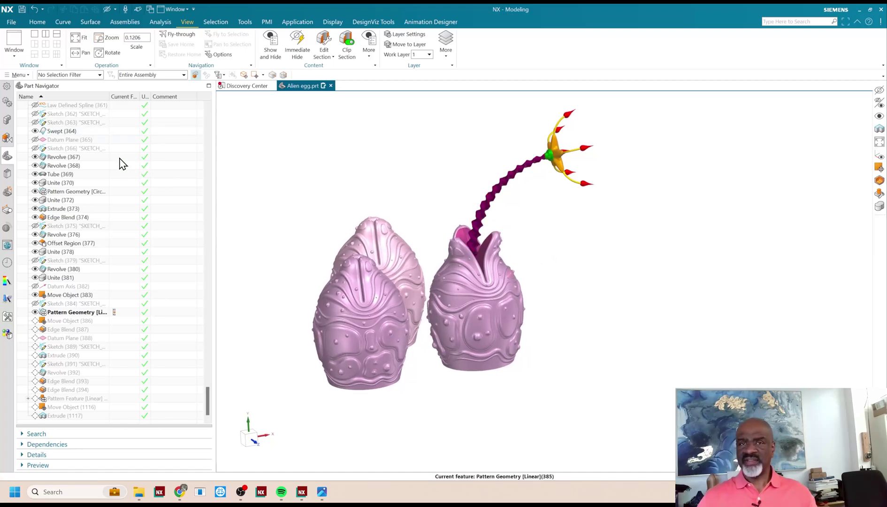
click(85, 131)
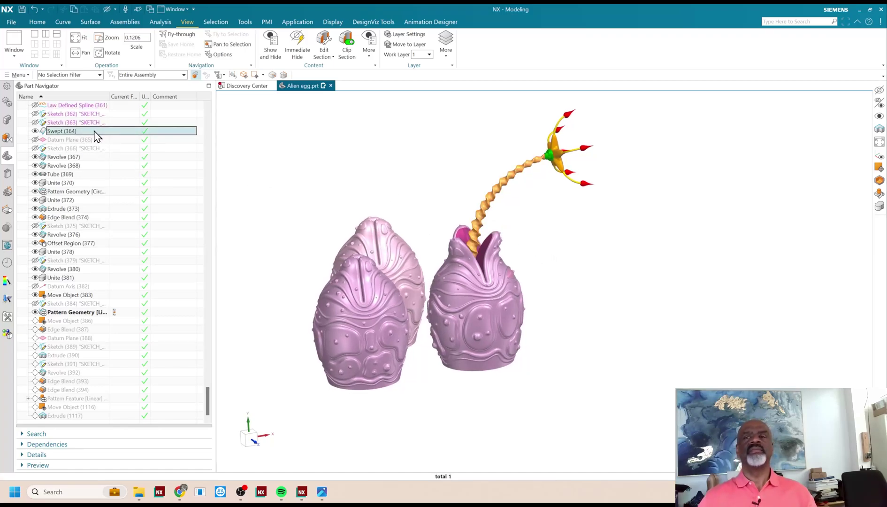
scroll(130, 146, up, 1)
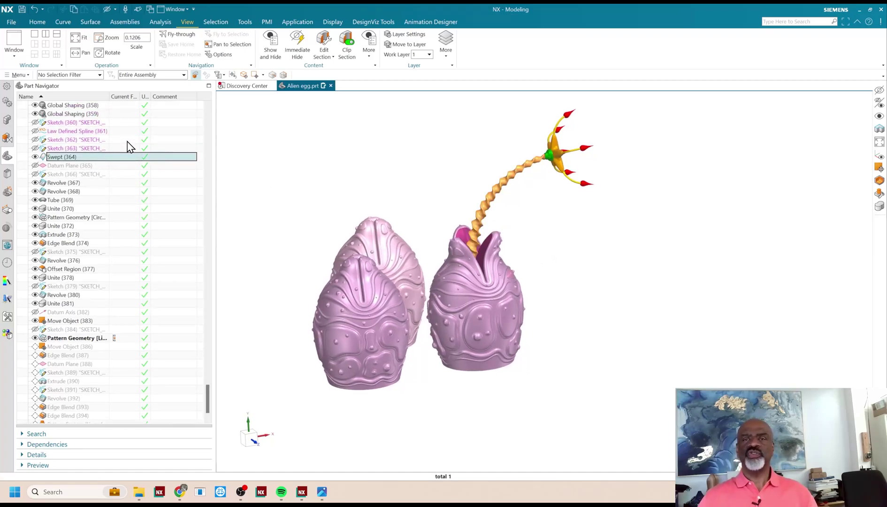
click(73, 136)
right_click(74, 136)
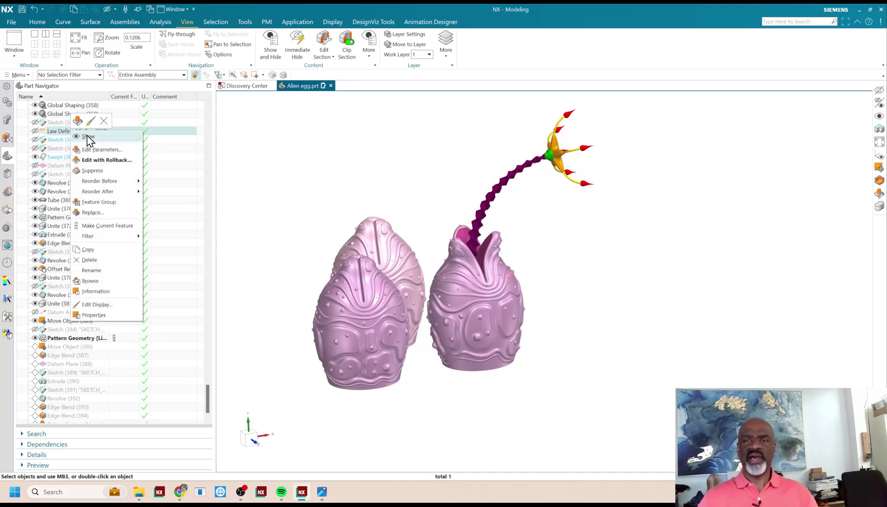
click(88, 137)
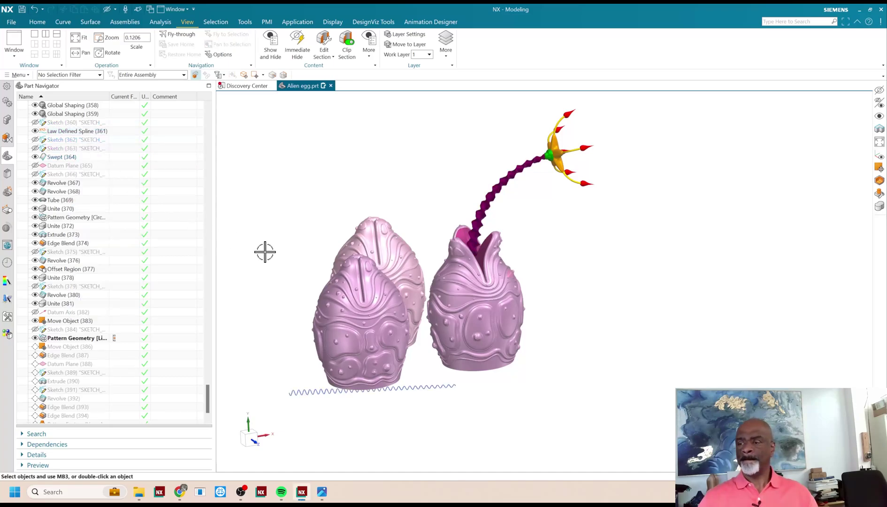
scroll(359, 413, up, 3)
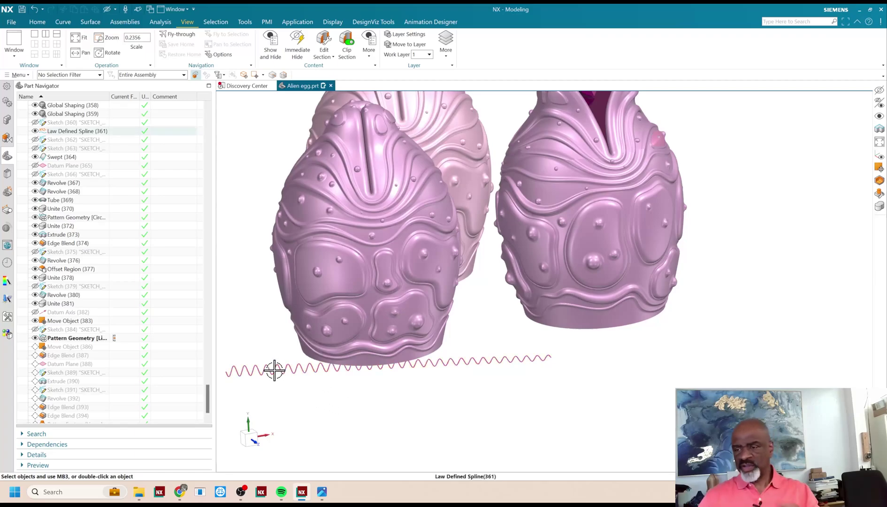
scroll(273, 369, down, 1)
scroll(273, 369, up, 3)
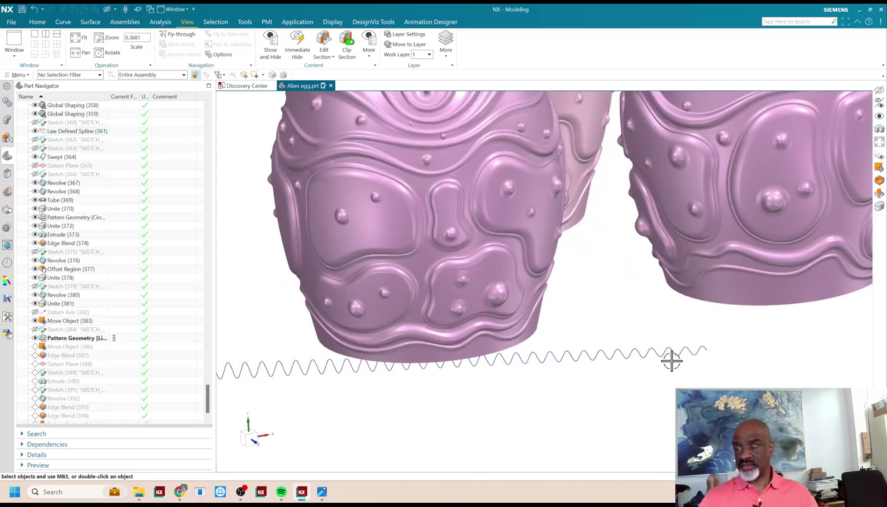
scroll(671, 361, down, 3)
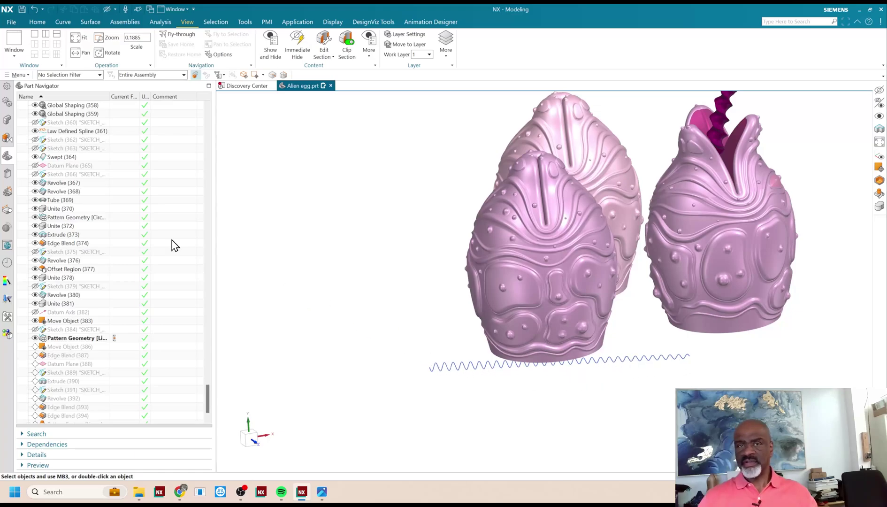
Unhide the straight baseline sketch SKETCH_015 through Class Selection
key(ctrl+shift+k)
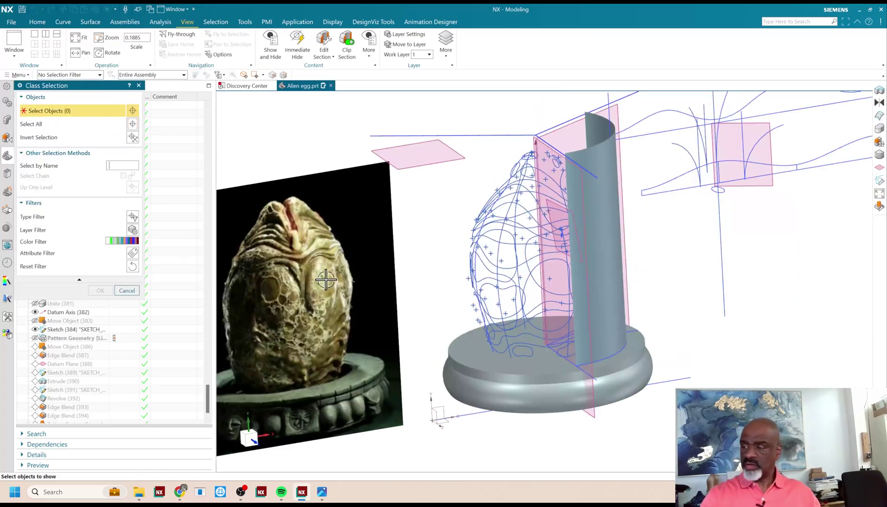
click(666, 381)
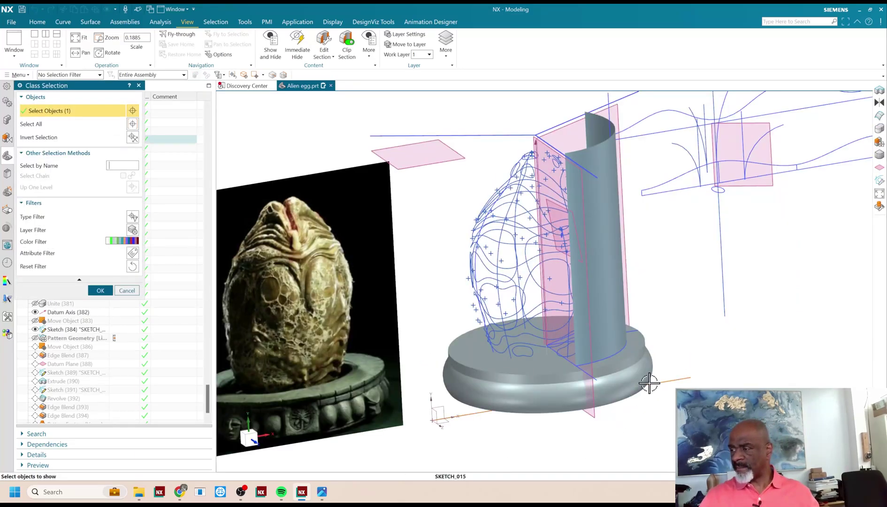
click(100, 291)
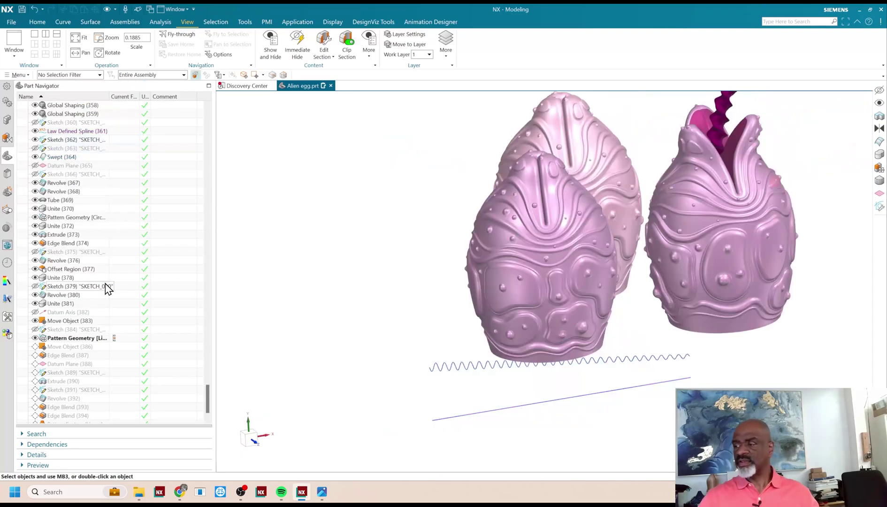
middle_drag(380, 396, 377, 374)
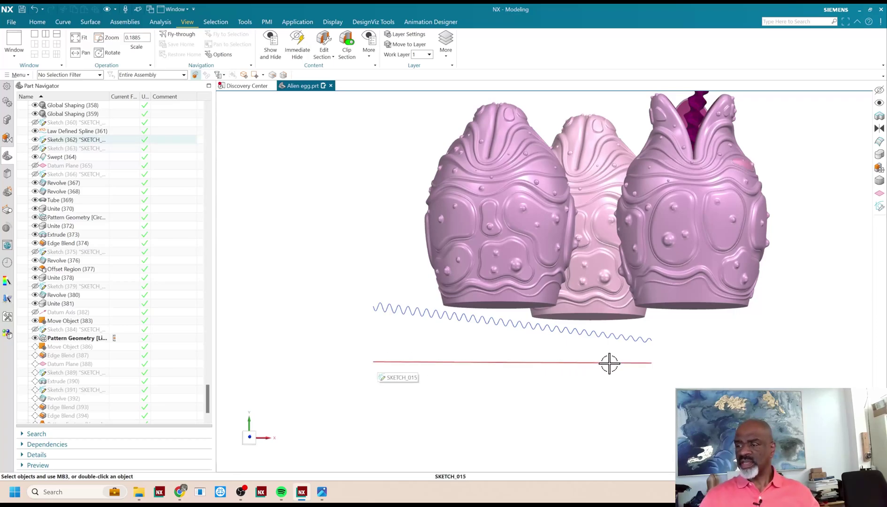
Zoom and orbit to inspect the eggs, clawed tentacle and wavy spline
scroll(592, 360, down, 3)
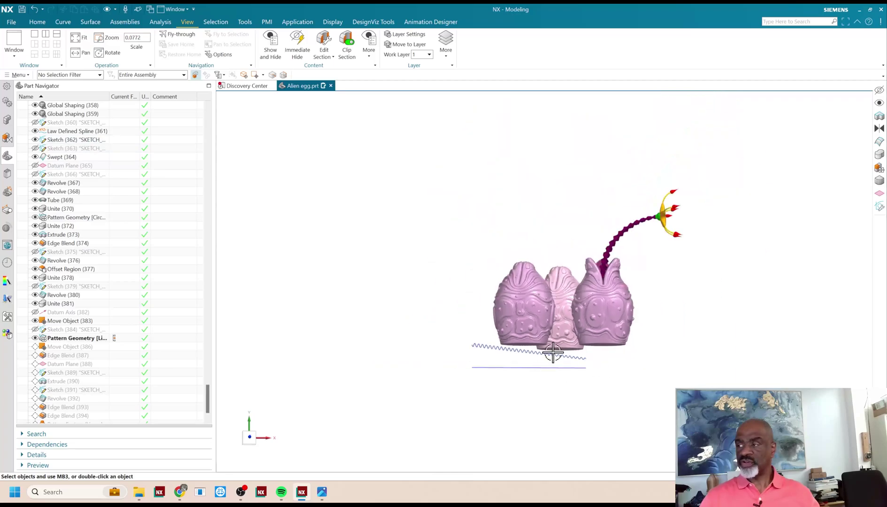
scroll(627, 206, up, 6)
scroll(509, 218, down, 5)
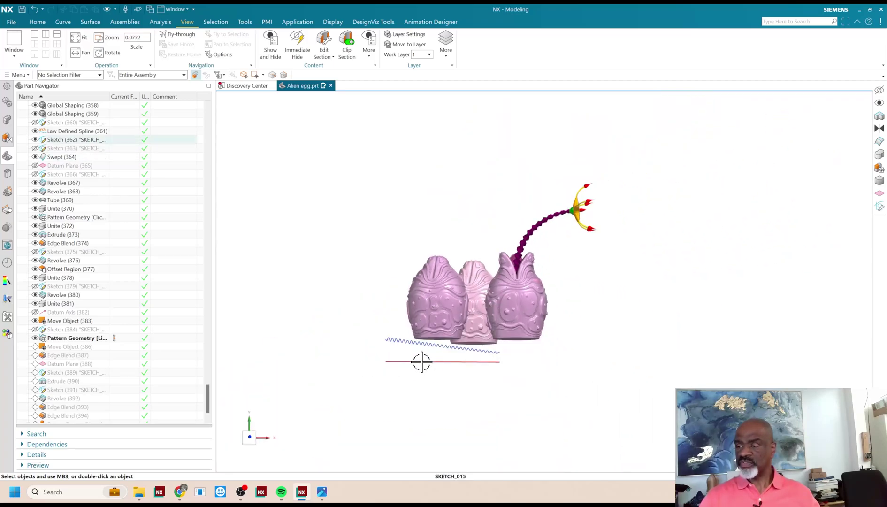
scroll(402, 335, up, 4)
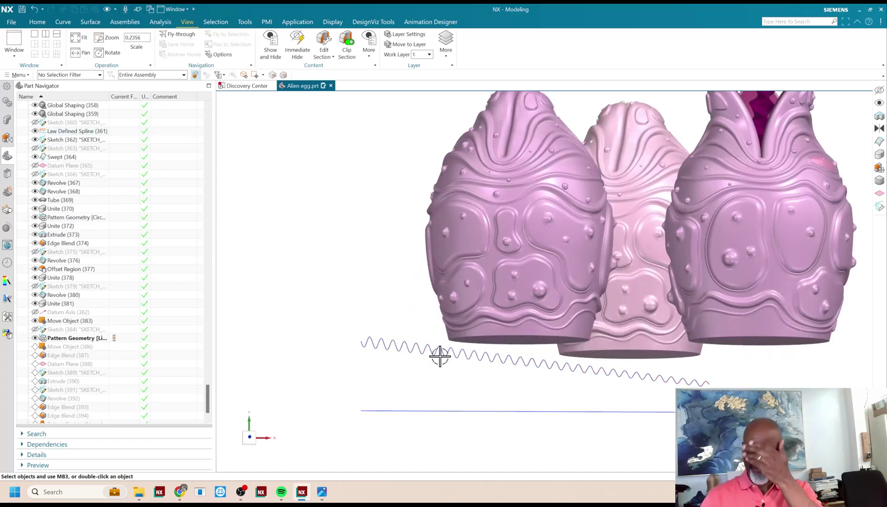
scroll(483, 359, down, 3)
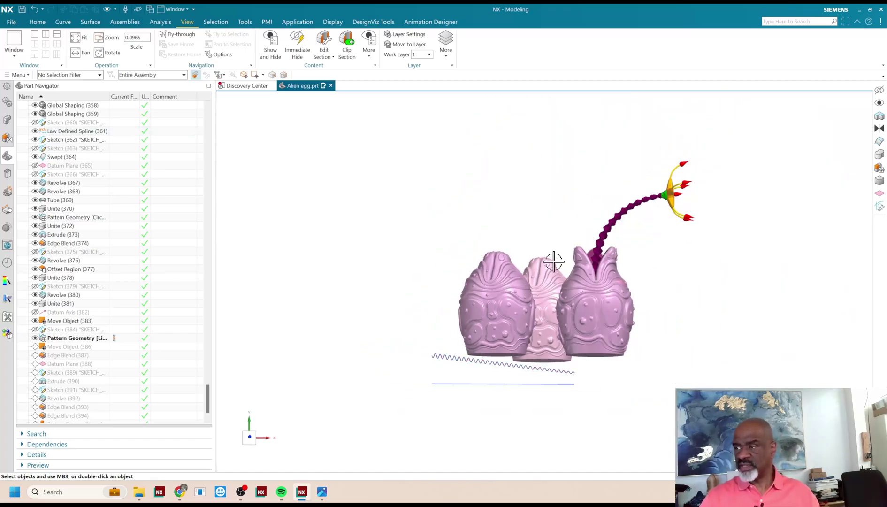
scroll(627, 236, up, 6)
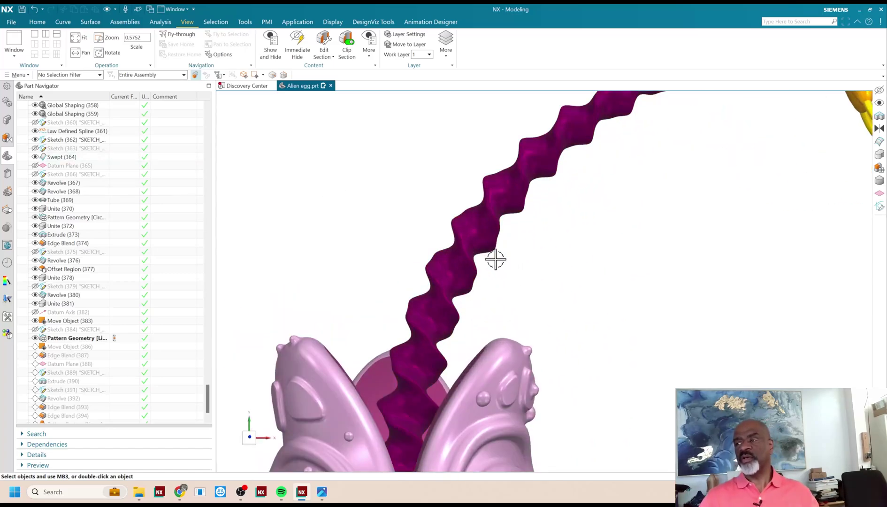
scroll(448, 262, down, 5)
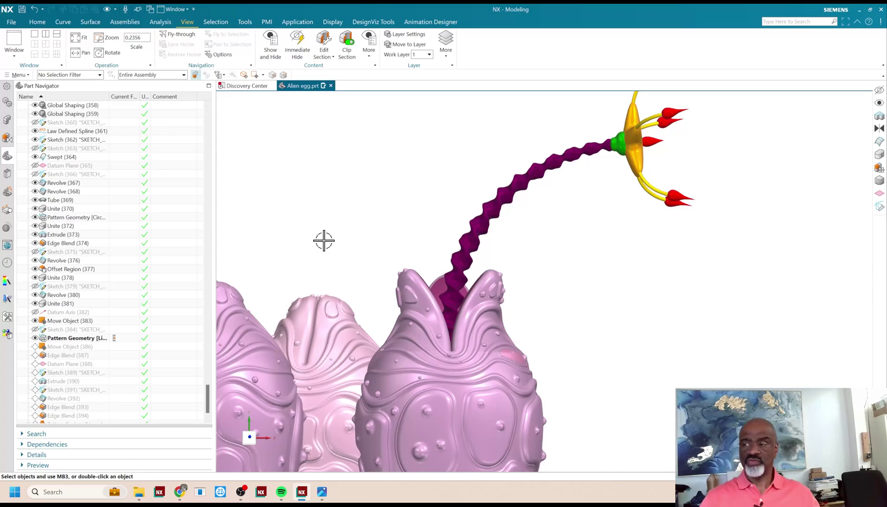
scroll(324, 240, down, 2)
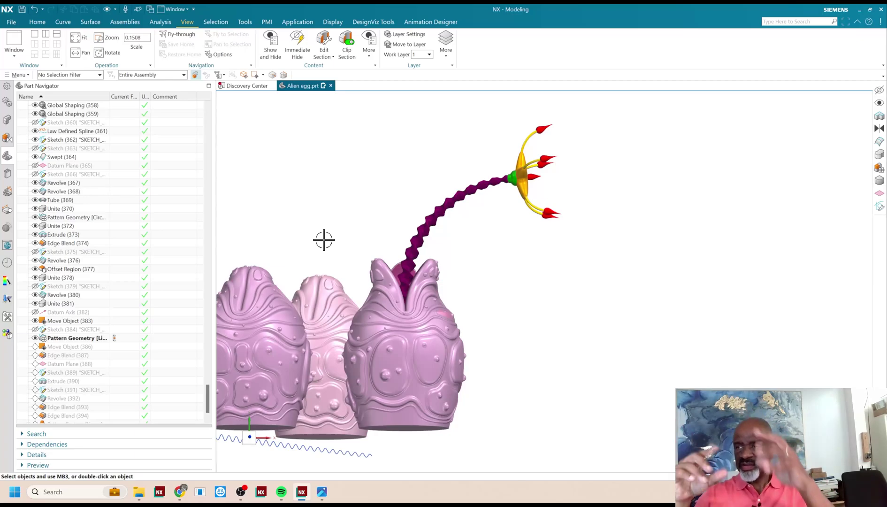
middle_drag(591, 205, 503, 229)
scroll(503, 229, up, 1)
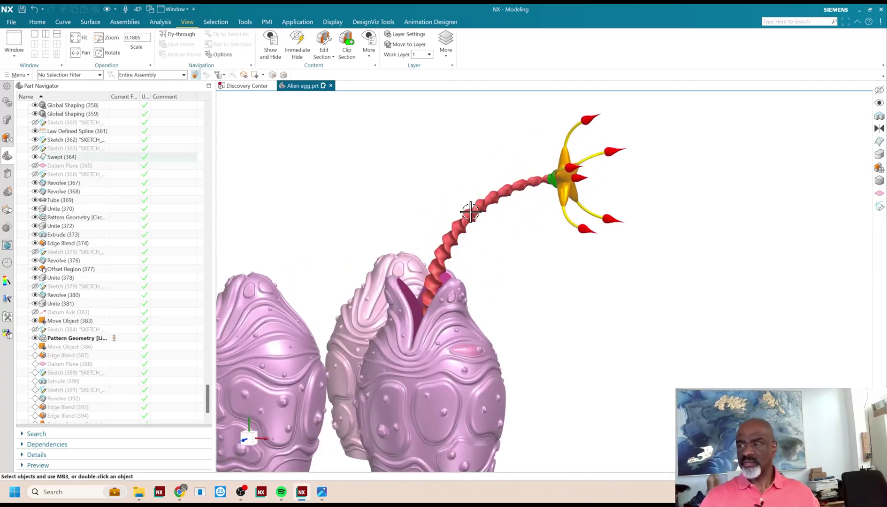
scroll(355, 177, down, 3)
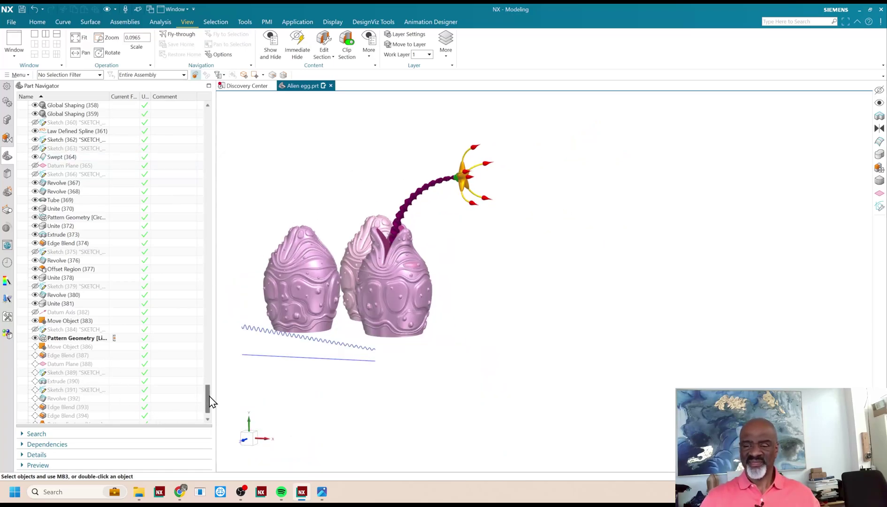
scroll(211, 401, down, 1)
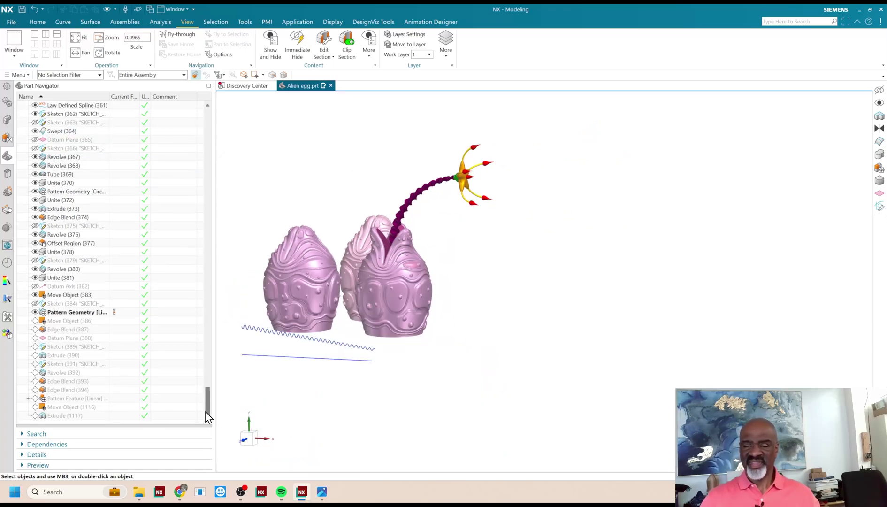
Make Extrude (1117) the current feature so the grass base and block rebuild
right_click(92, 417)
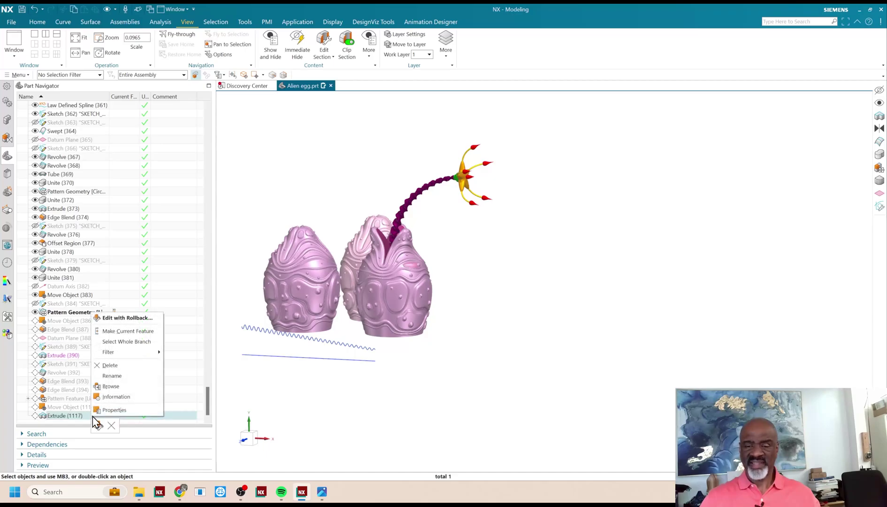
click(109, 330)
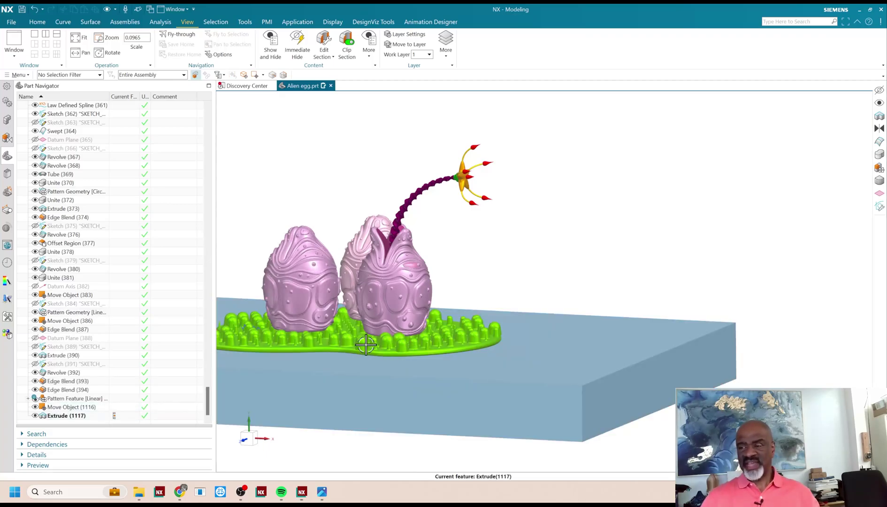
scroll(329, 340, up, 4)
middle_drag(330, 339, 330, 352)
Orbit and zoom to inspect the wavy base studded with rounded stalks
scroll(336, 352, down, 3)
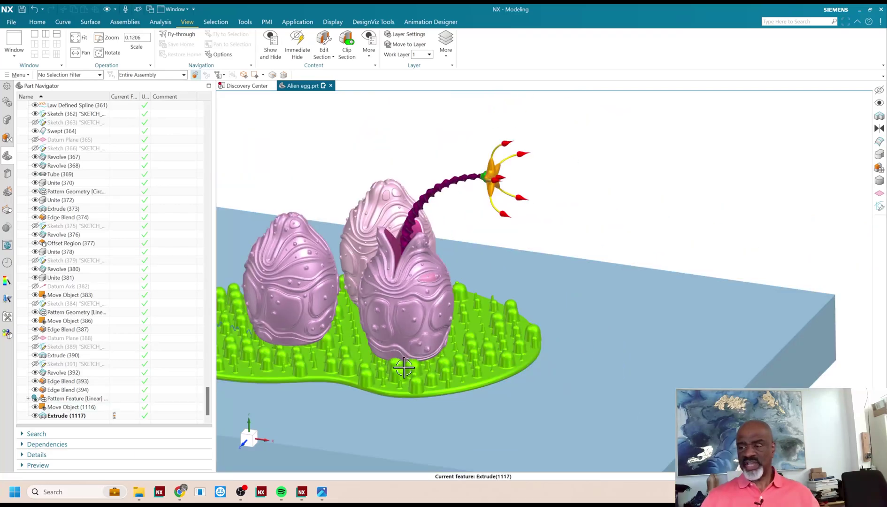
scroll(399, 361, down, 4)
scroll(350, 351, up, 7)
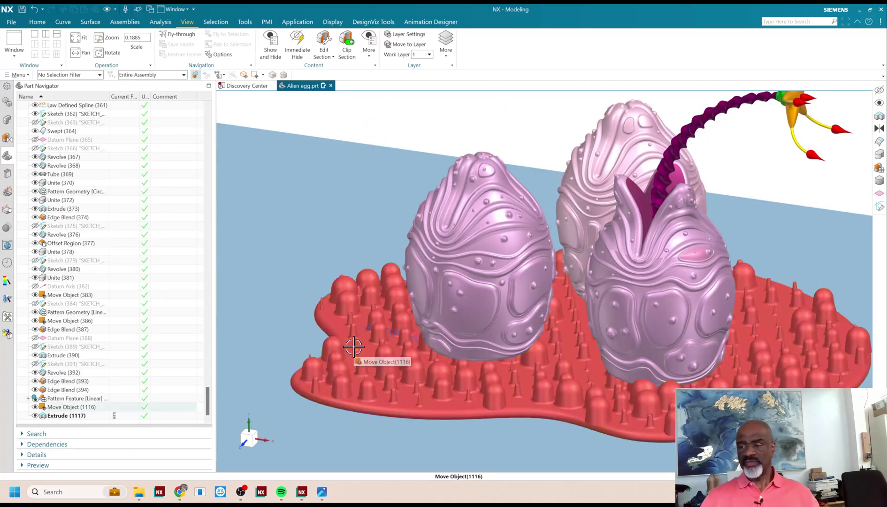
scroll(350, 350, up, 4)
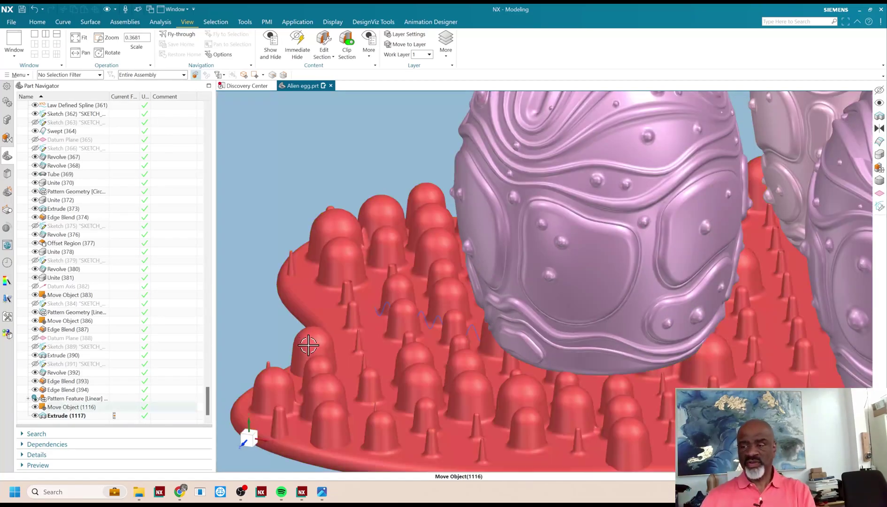
scroll(367, 370, down, 5)
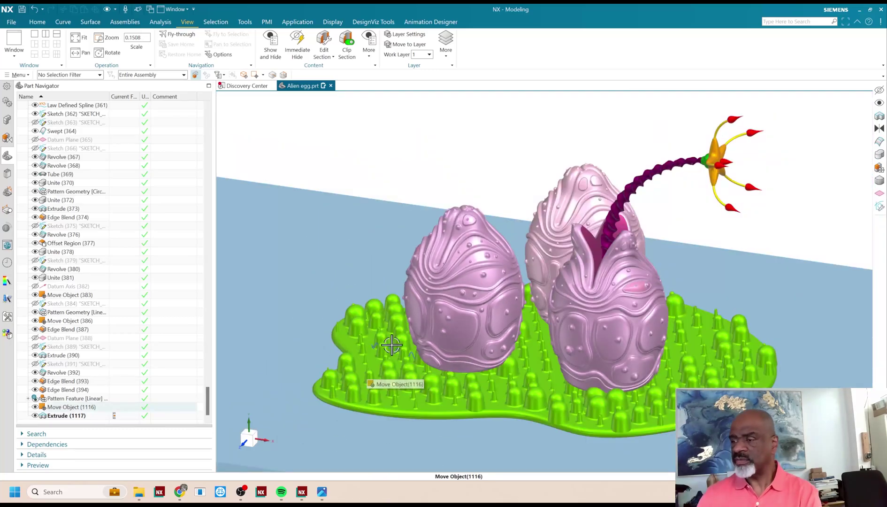
scroll(375, 371, down, 2)
middle_drag(378, 371, 392, 348)
scroll(392, 348, up, 3)
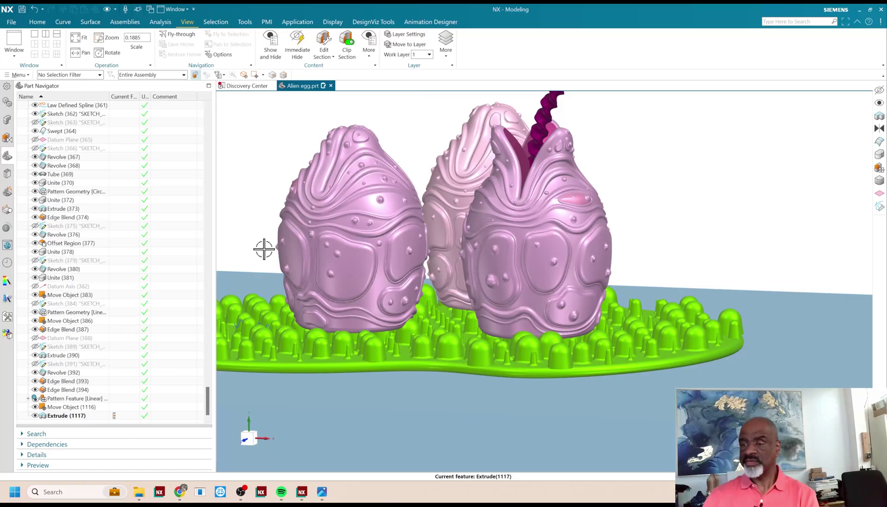
Tilt the eggs and green grass plate to view them from other angles
middle_drag(264, 249, 258, 253)
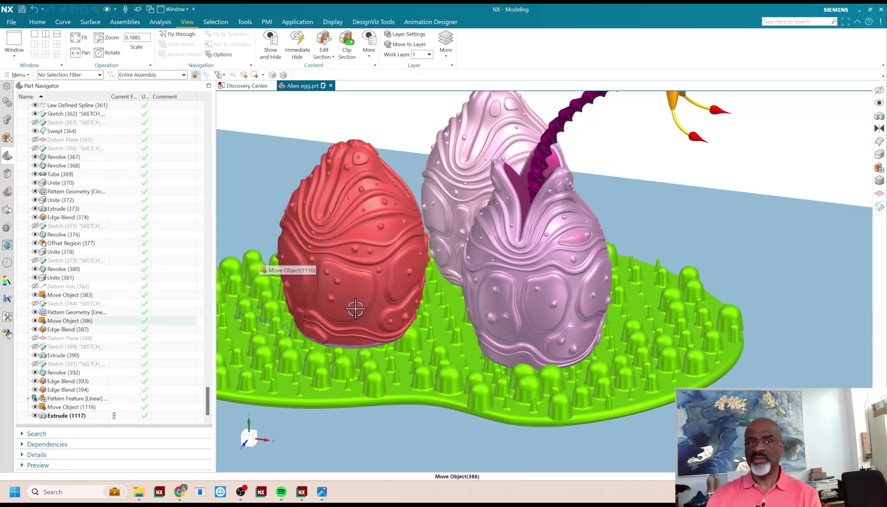
scroll(371, 309, down, 3)
scroll(377, 319, up, 2)
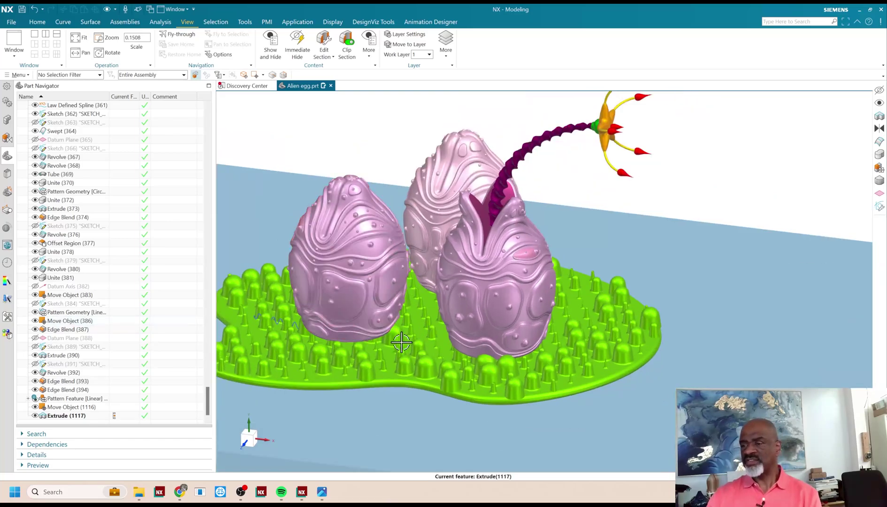
middle_drag(412, 340, 436, 340)
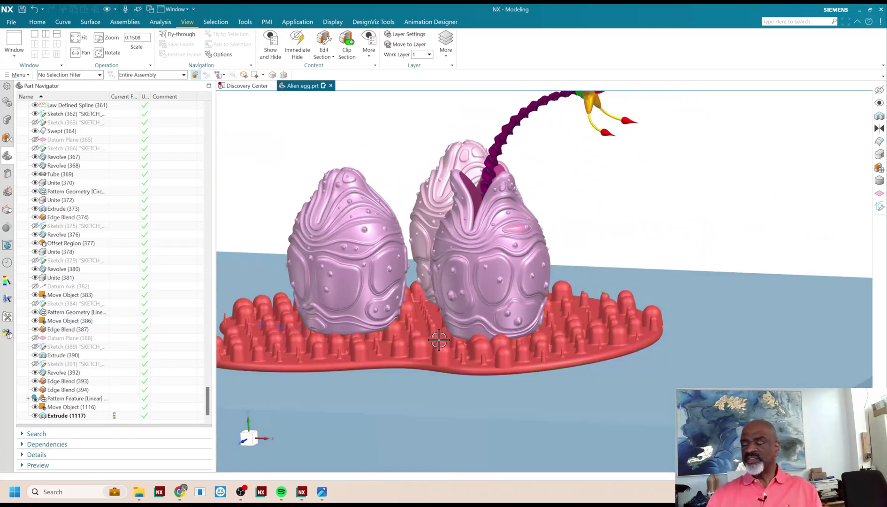
scroll(432, 312, down, 3)
scroll(410, 304, up, 3)
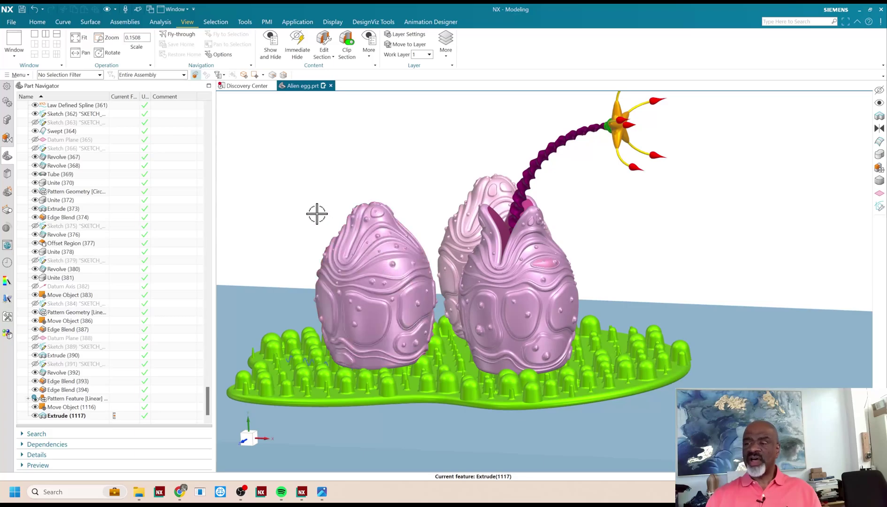
middle_drag(287, 173, 298, 171)
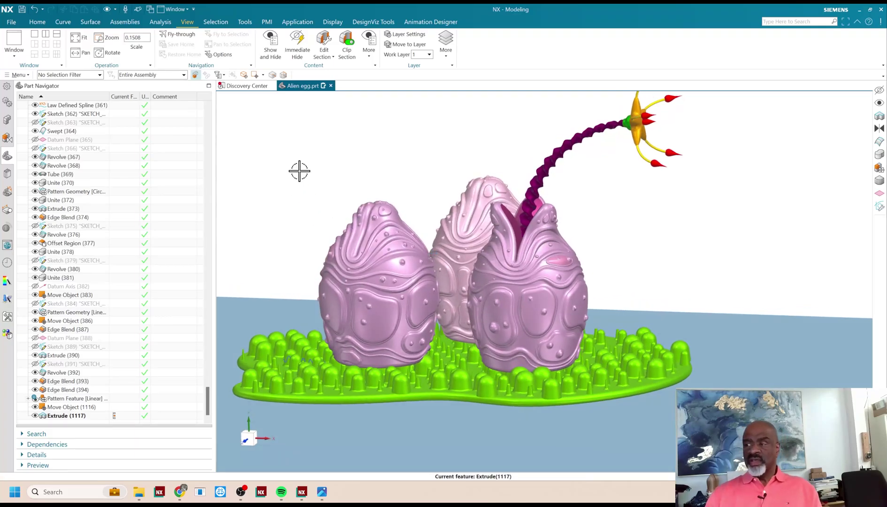
middle_drag(390, 172, 321, 180)
scroll(311, 184, down, 1)
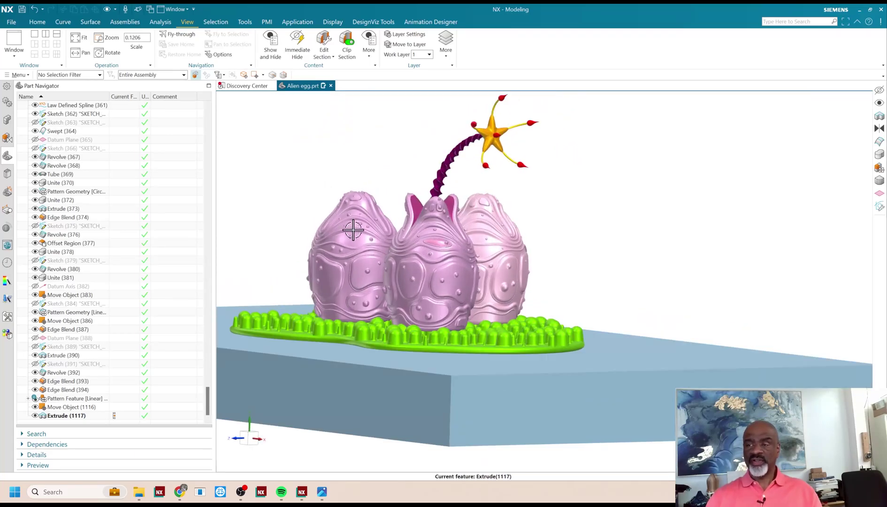
middle_drag(293, 201, 293, 205)
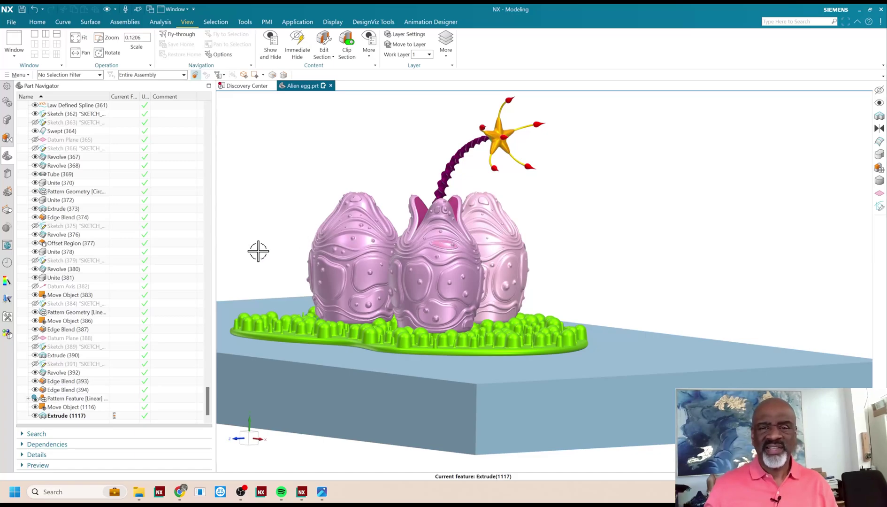
scroll(288, 235, up, 2)
mouse_move(293, 229)
middle_down()
mouse_move(303, 231)
mouse_move(296, 222)
mouse_move(309, 234)
mouse_move(293, 222)
middle_up()
scroll(296, 221, down, 2)
scroll(293, 219, up, 2)
scroll(291, 177, down, 2)
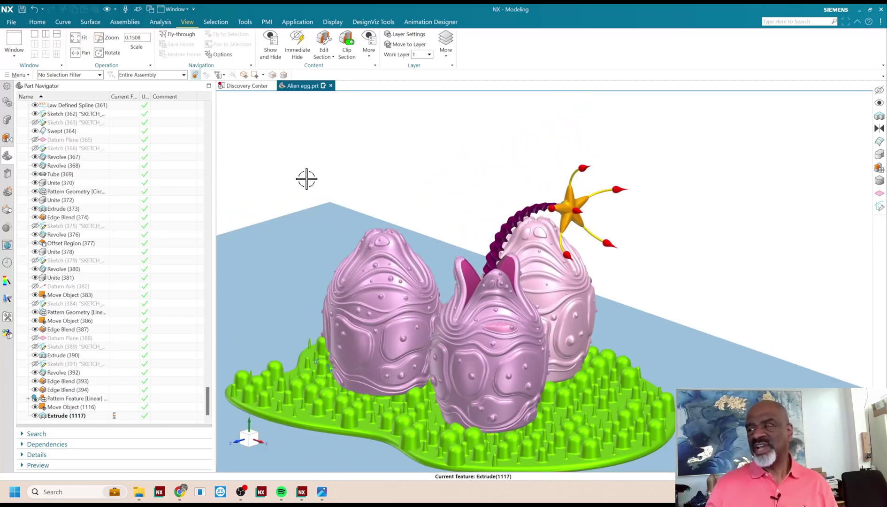
middle_drag(384, 182, 381, 178)
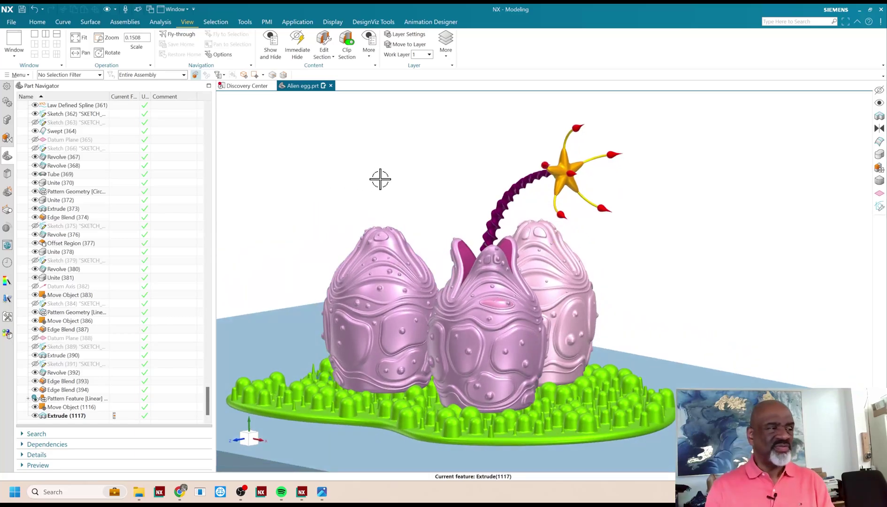